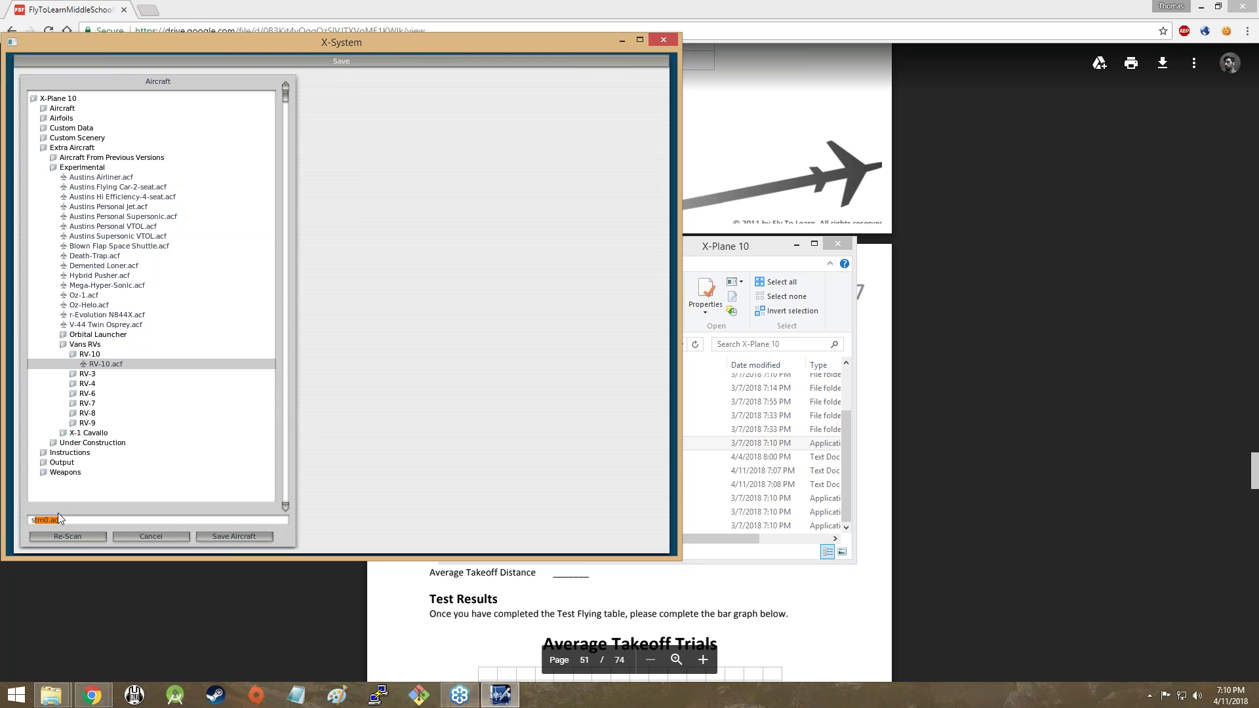
Save the aircraft in the RV-10 folder as an .acf file named with the builder's first name followed by 50.
key("BackSpace")
key("BackSpace")
key("BackSpace")
key("BackSpace")
key("BackSpace")
key("BackSpace")
key("BackSpace")
type("thomas50.acf")
left_click(242, 537)
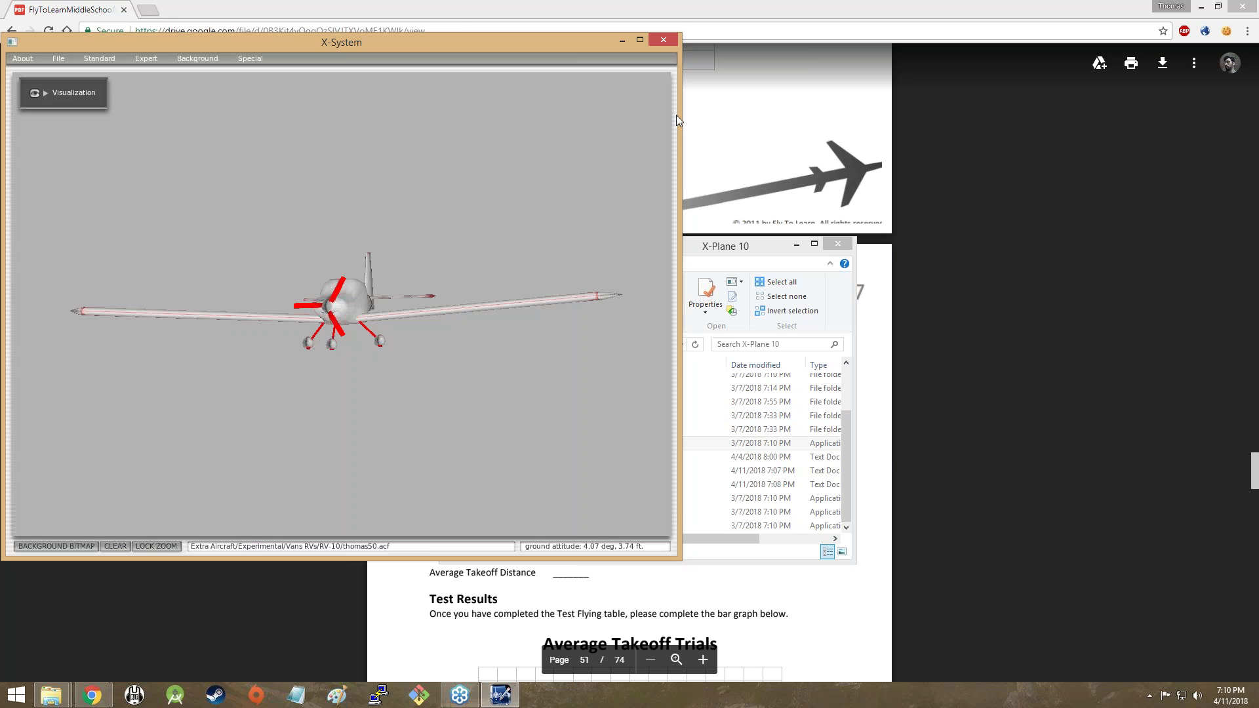
Launch X-Plane from the X-Plane 10 folder and run it as the demo version.
left_click(811, 445)
left_click(615, 511)
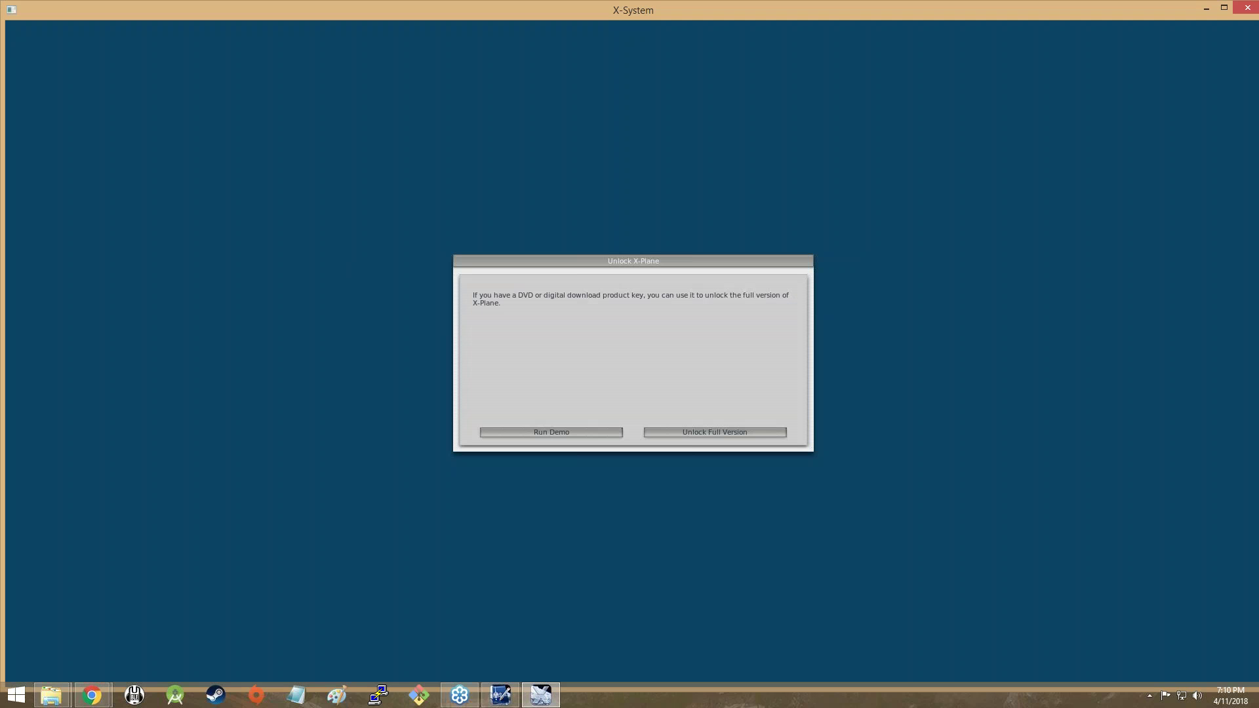
left_click(582, 433)
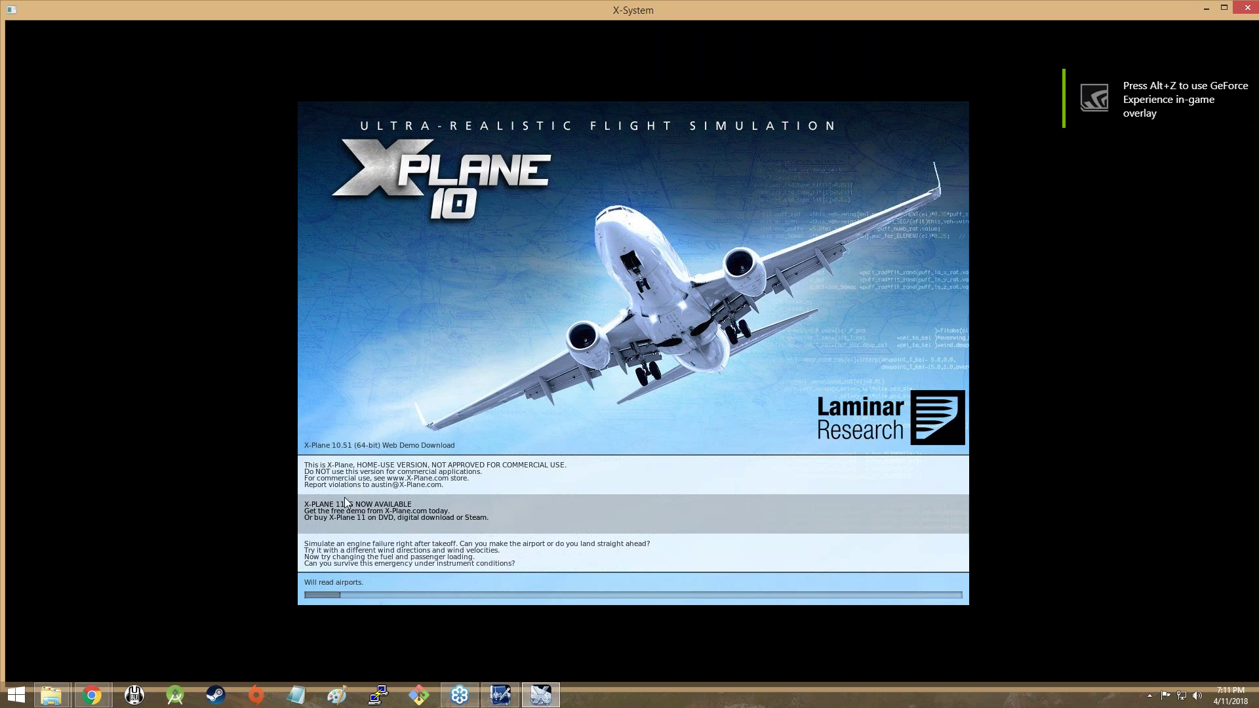
Switch to Chrome and review the lesson PDF's plane construction, wing table and data collection instructions.
key("alt+Tab")
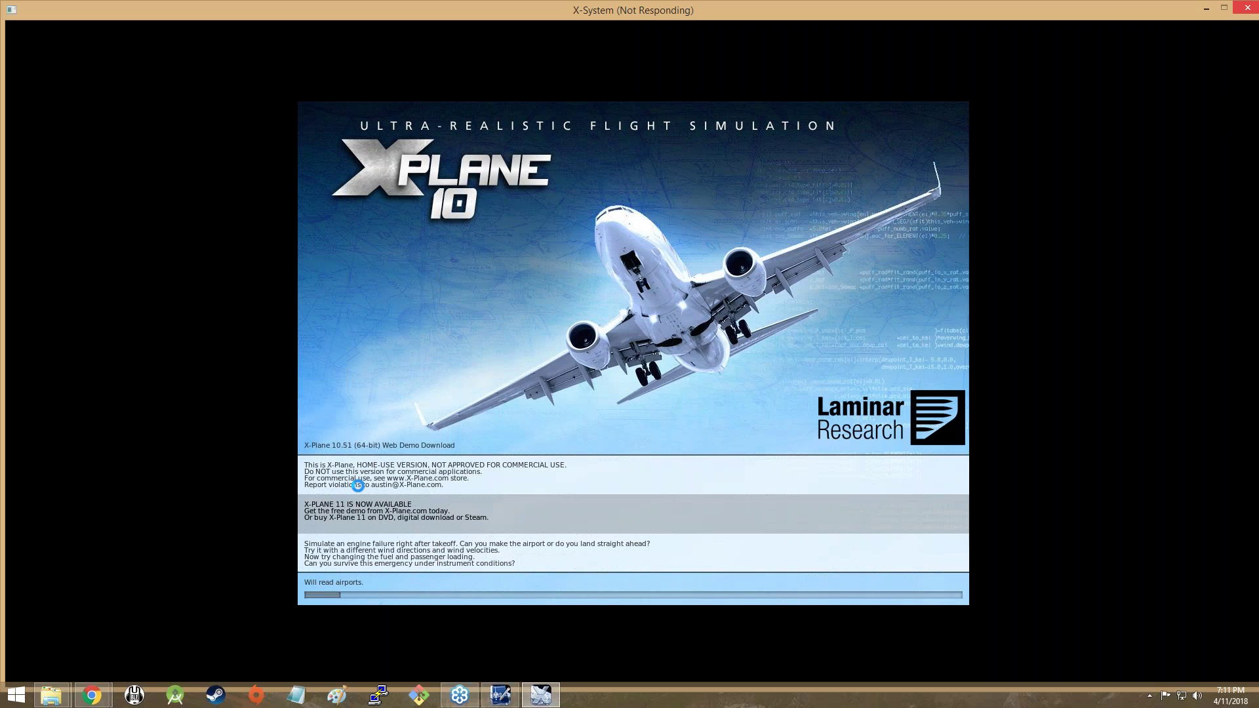
key("alt+Tab")
key("alt+Tab")
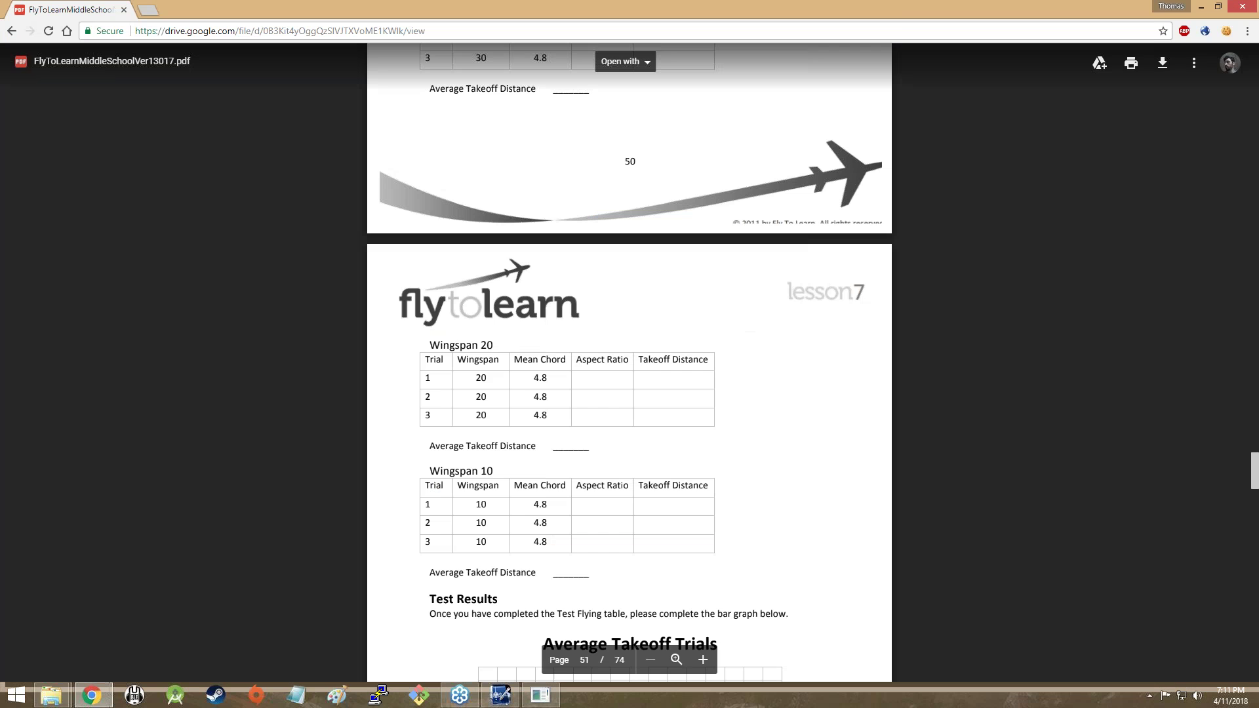
scroll(462, 427, "up", 15)
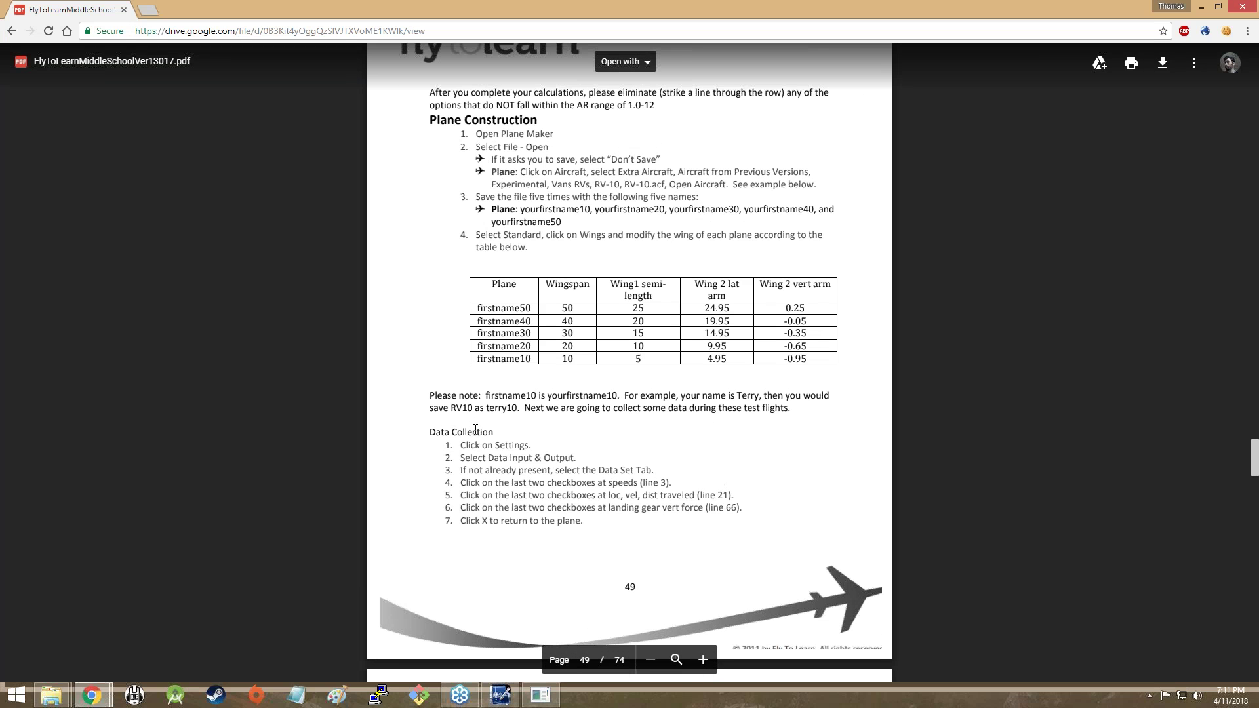
scroll(525, 512, "down", 7)
scroll(574, 473, "up", 6)
scroll(573, 474, "up", 6)
scroll(573, 473, "down", 5)
Switch back to X-Plane's QuickFlight Setup, collapse the Aircraft folder and expand the Extra Aircraft folder.
key("alt+Tab")
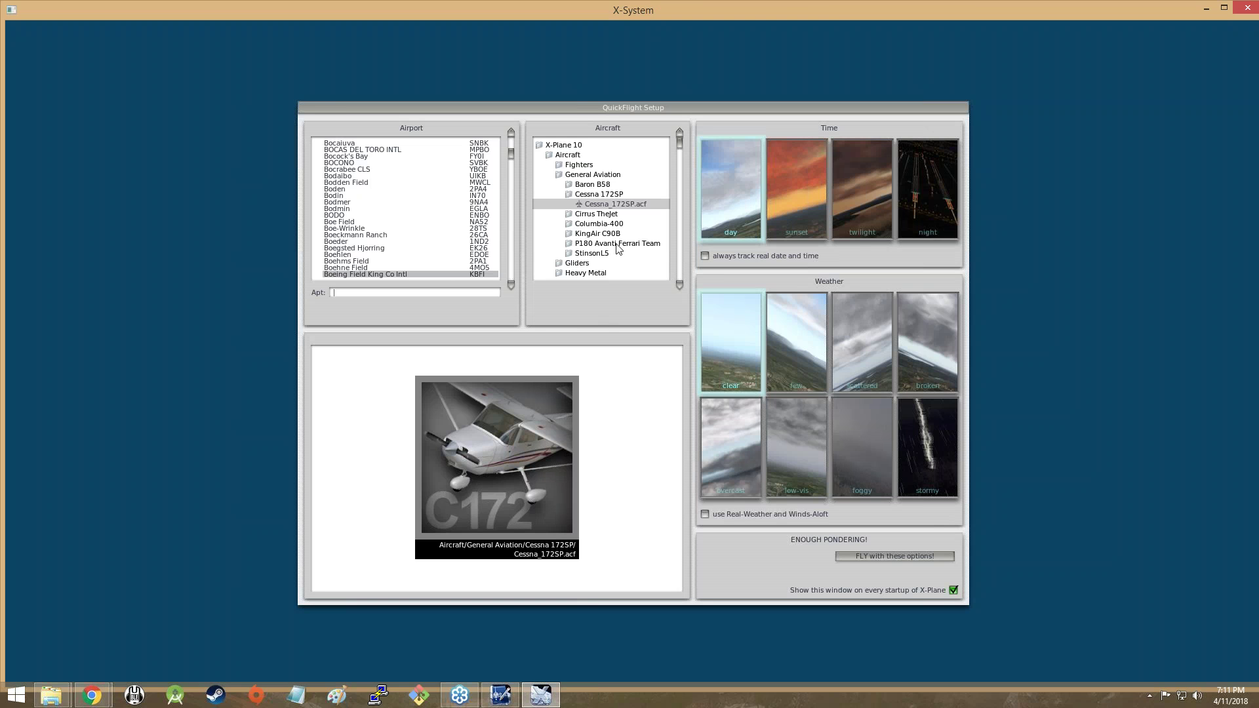
left_click(562, 158)
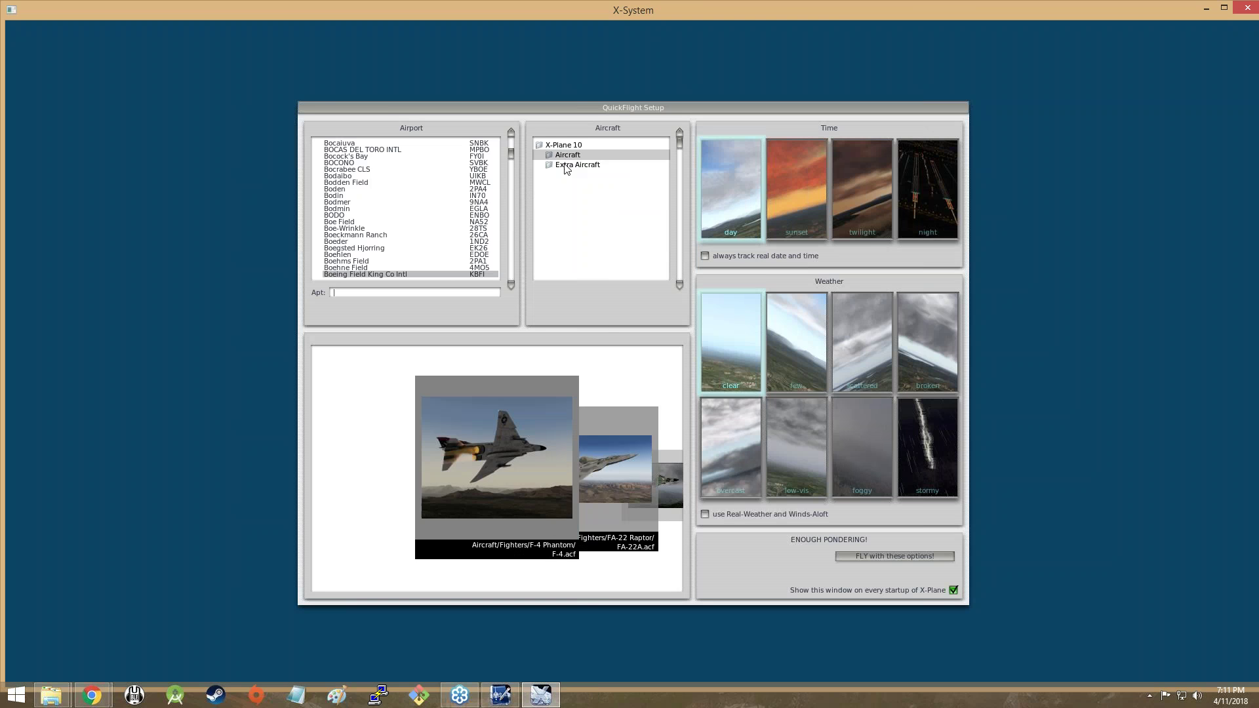
left_click(567, 166)
left_click(585, 189)
scroll(590, 196, "down", 1)
scroll(590, 190, "up", 1)
left_click(594, 183)
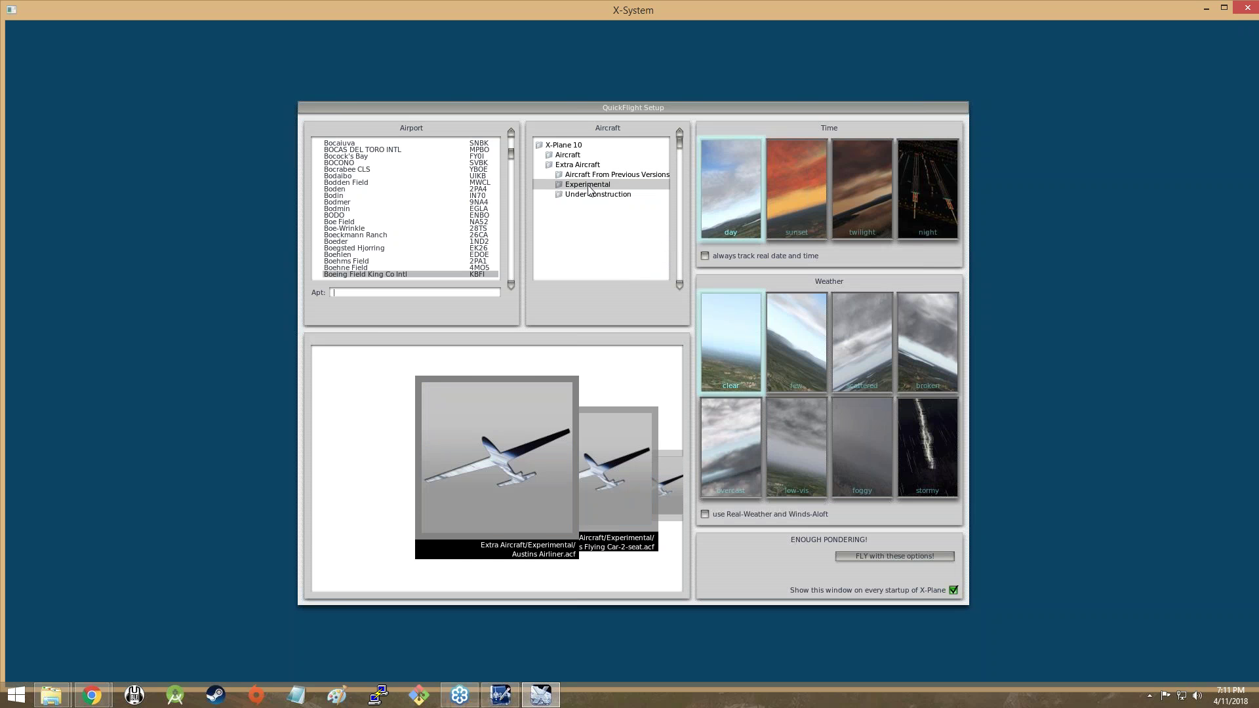
Look for the saved plane in the Aircraft From Previous Versions subfolders, including Heavy Metal, Mega-Planes!, Science Fiction, VTOL and X-Planes.
left_click(595, 176)
left_click(602, 186)
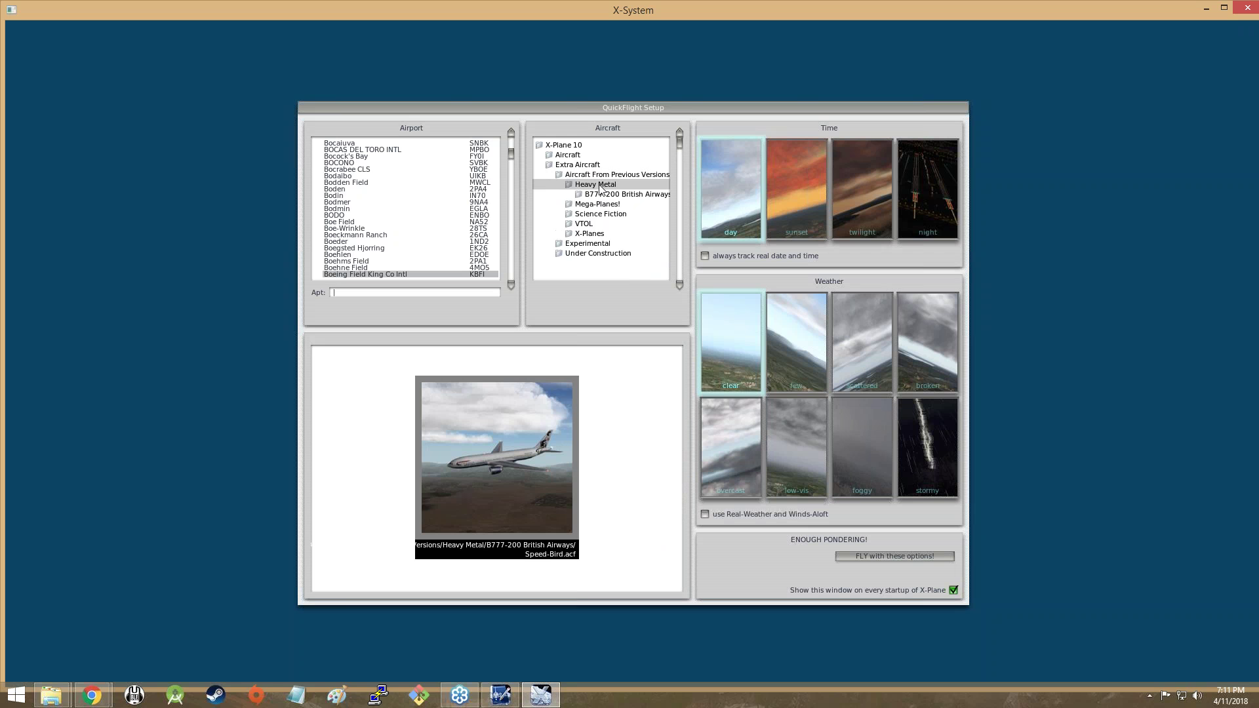
left_click(596, 205)
left_click(583, 243)
left_click(598, 233)
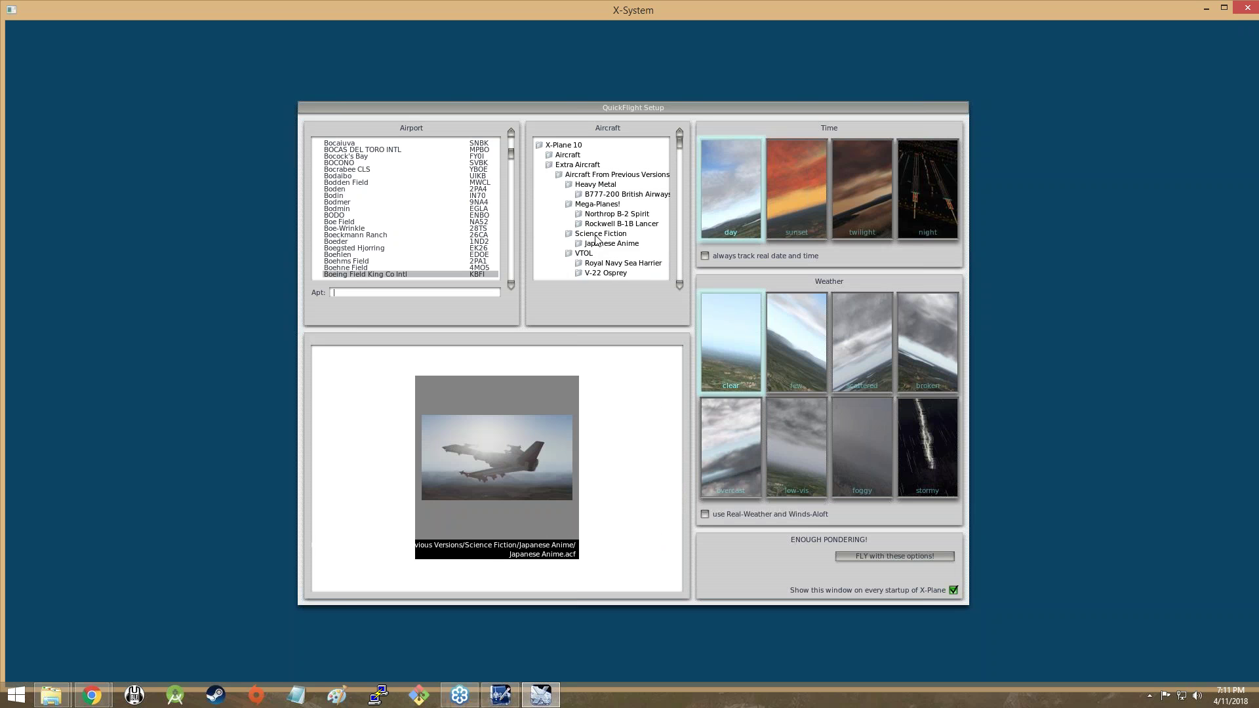
scroll(599, 231, "down", 2)
left_click(585, 234)
Switch to Plane Maker and check in its save dialog which folder holds the saved plane.
key("alt+Tab")
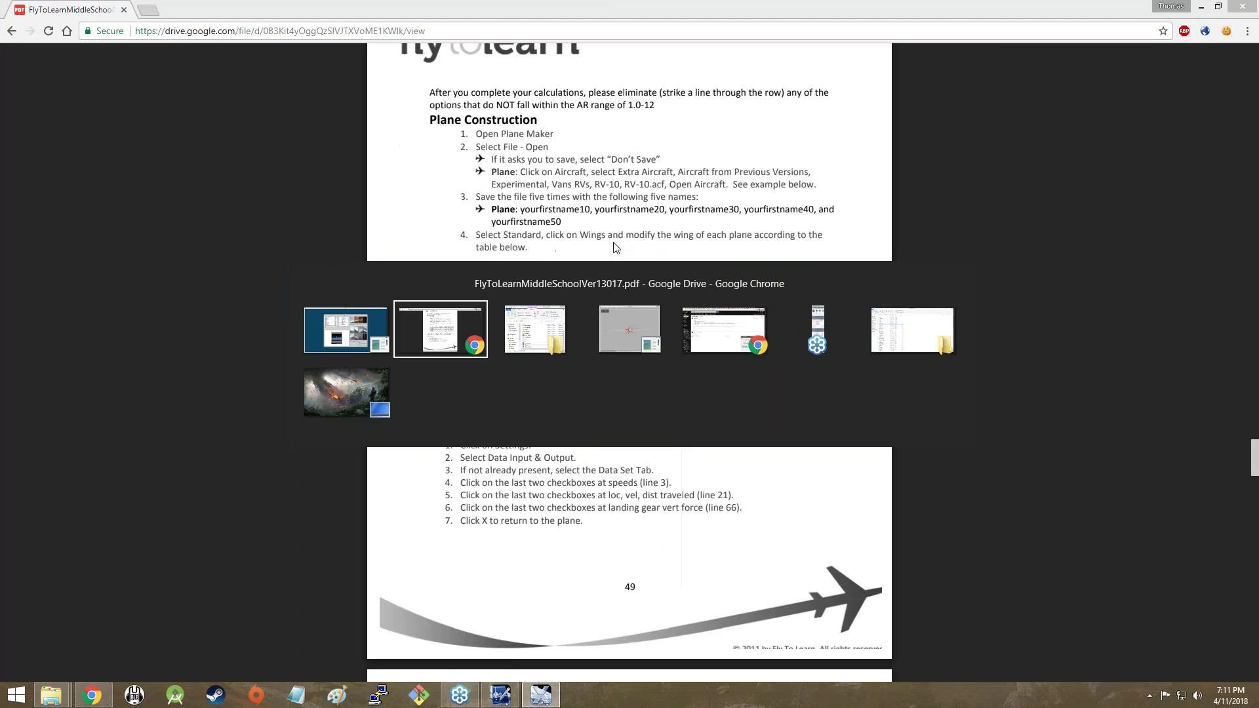
key("Tab")
key("Tab")
left_click(76, 59)
left_click(79, 95)
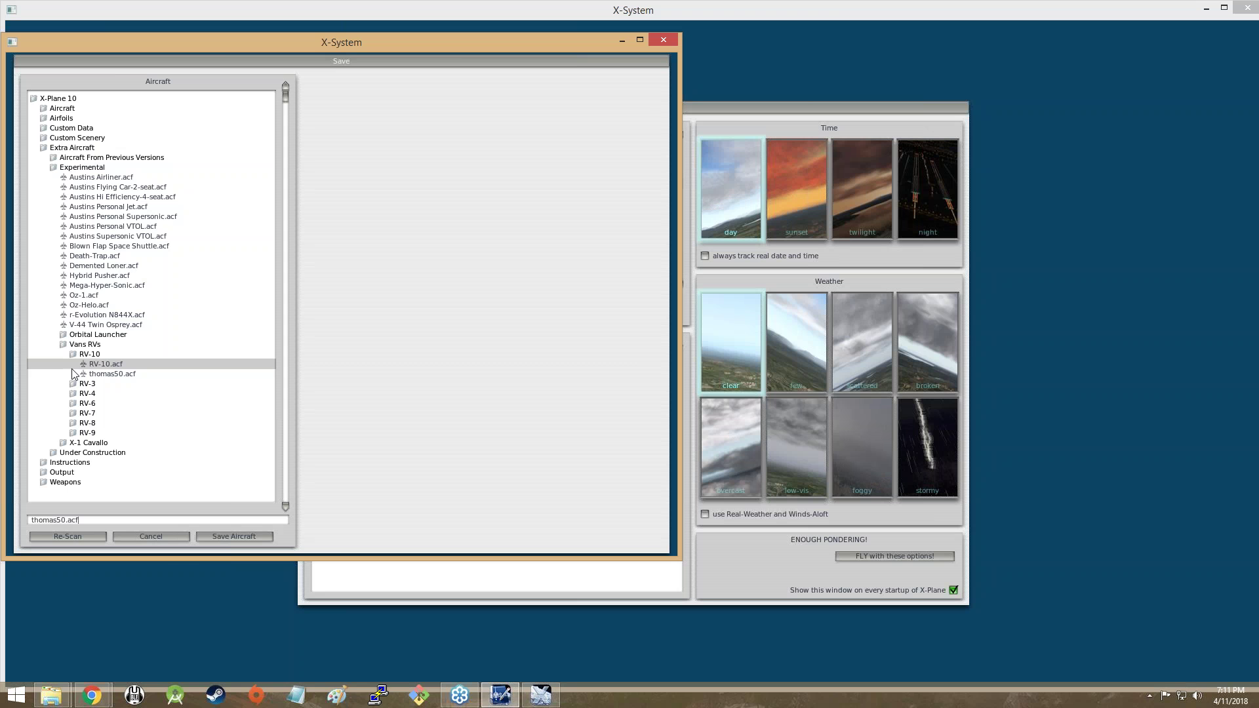
In QuickFlight Setup, select the saved 50 ft wingspan plane under Experimental, Vans RVs, RV-10 and start the flight.
left_click(701, 85)
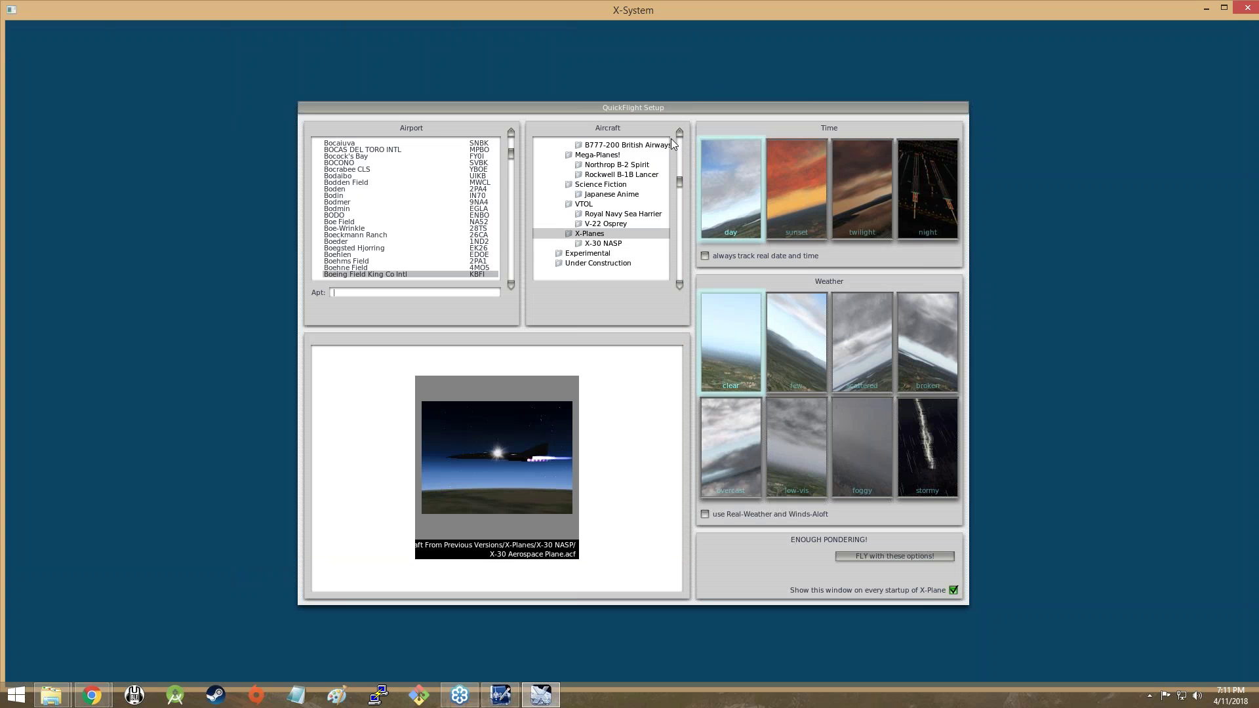
left_click(623, 223)
scroll(647, 228, "down", 8)
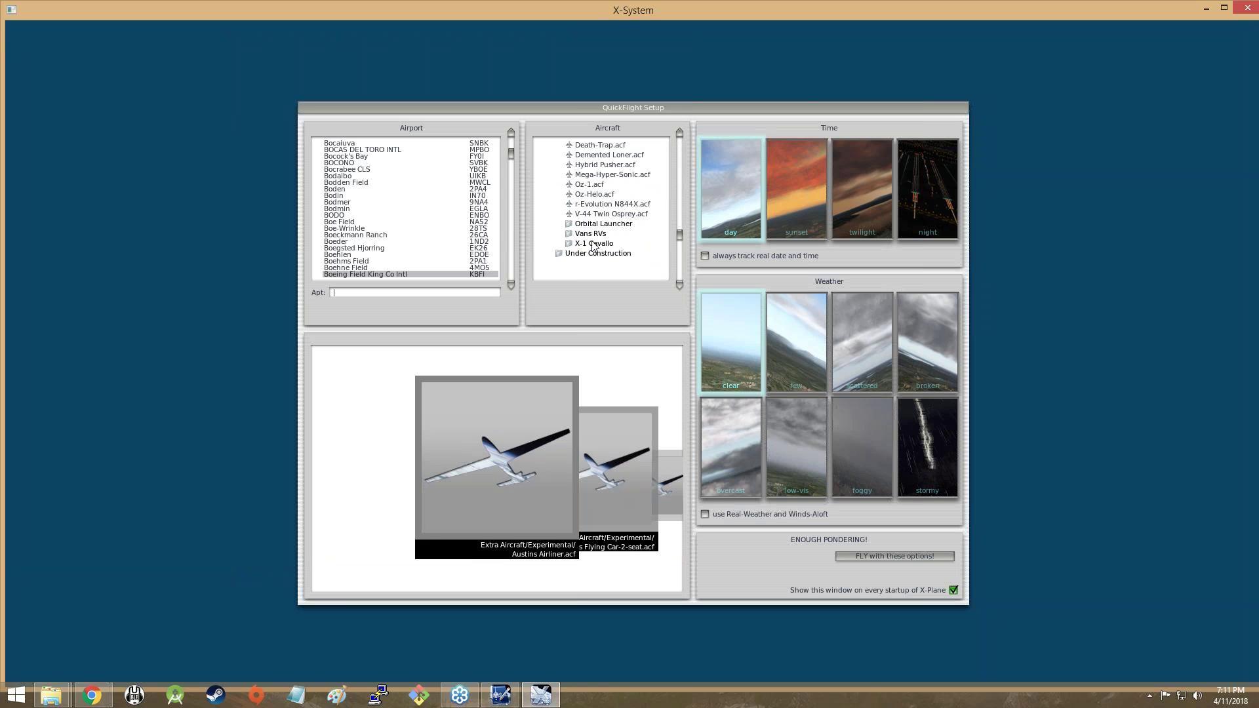
left_click(603, 235)
scroll(615, 252, "down", 1)
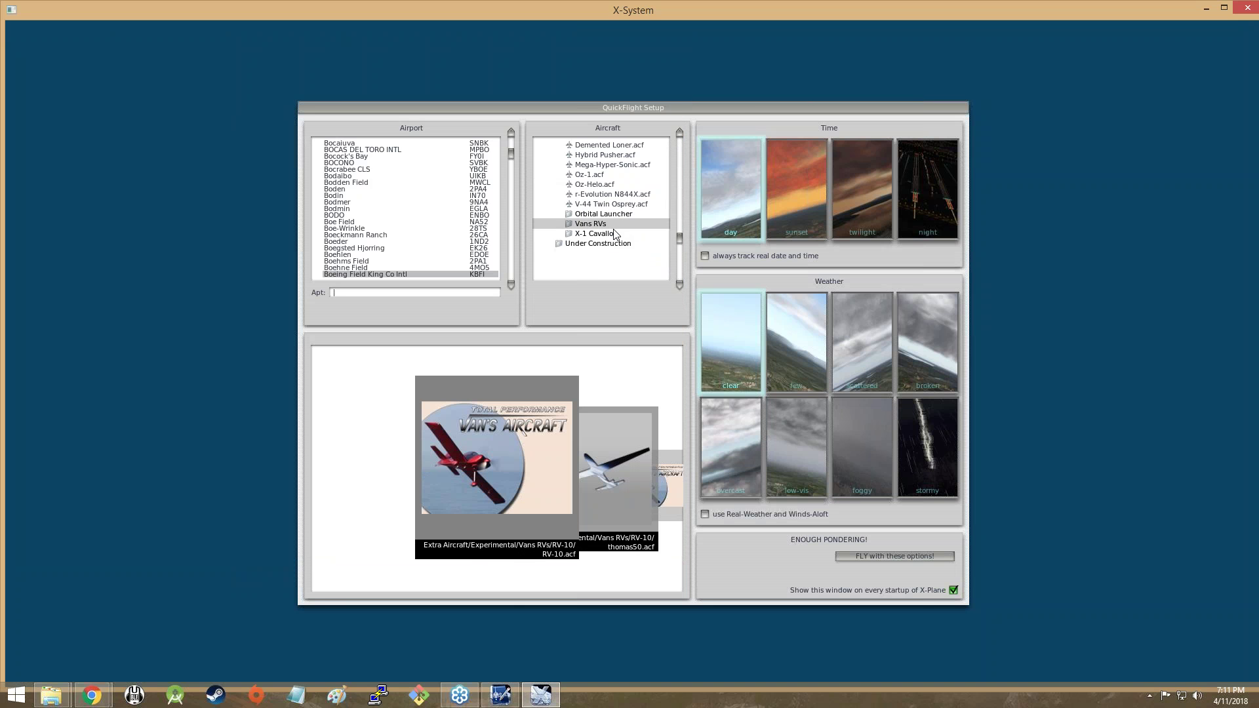
left_click(617, 253)
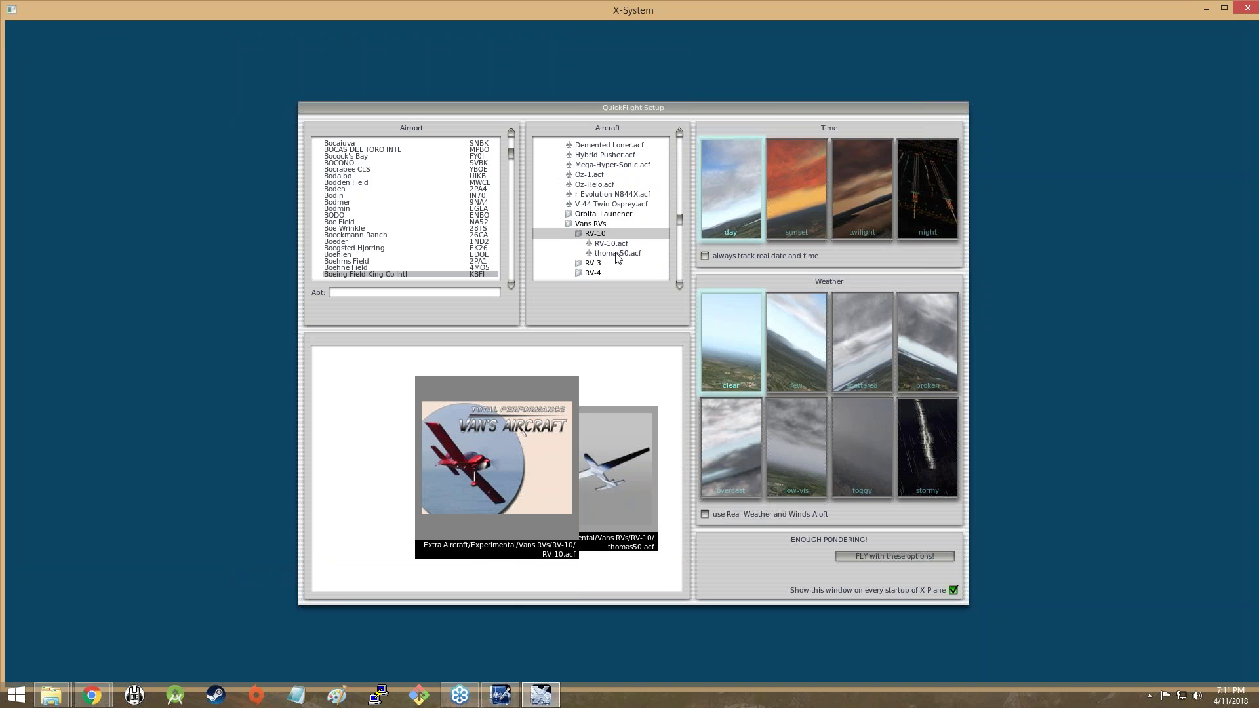
left_click(912, 557)
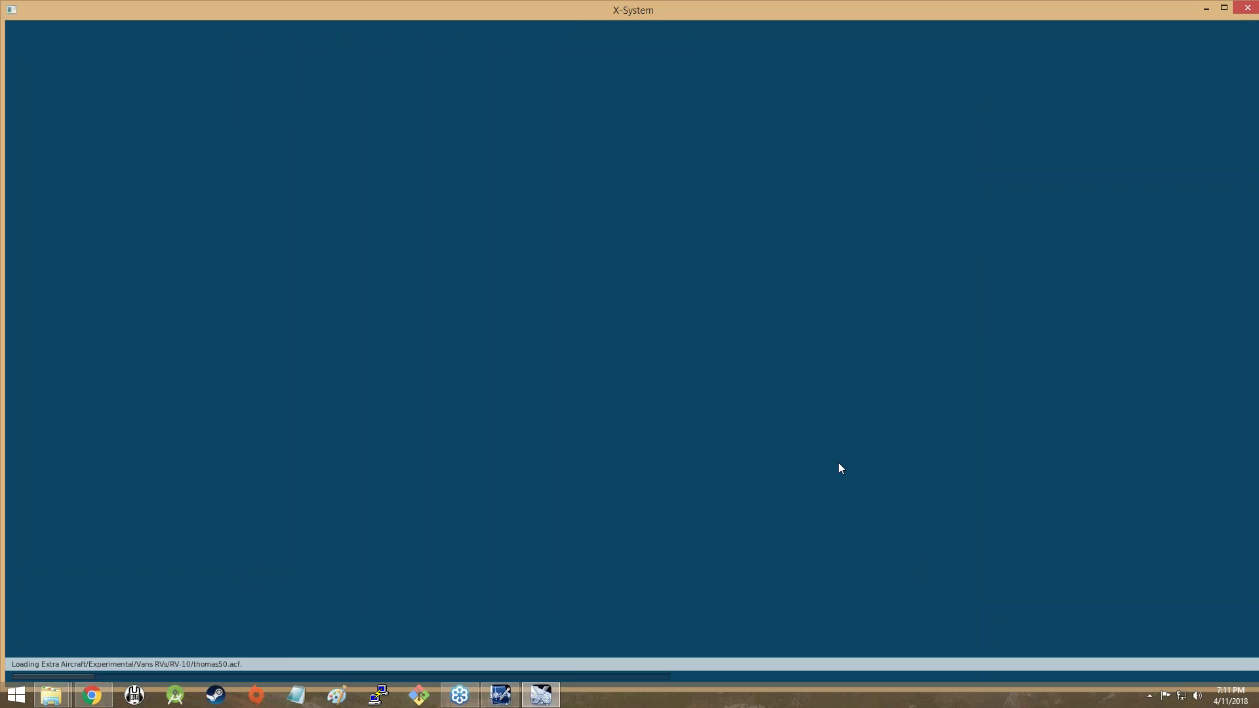
Switch to Chrome and read the wing dimension table in the lesson PDF.
key("alt+Tab")
key("alt+Tab")
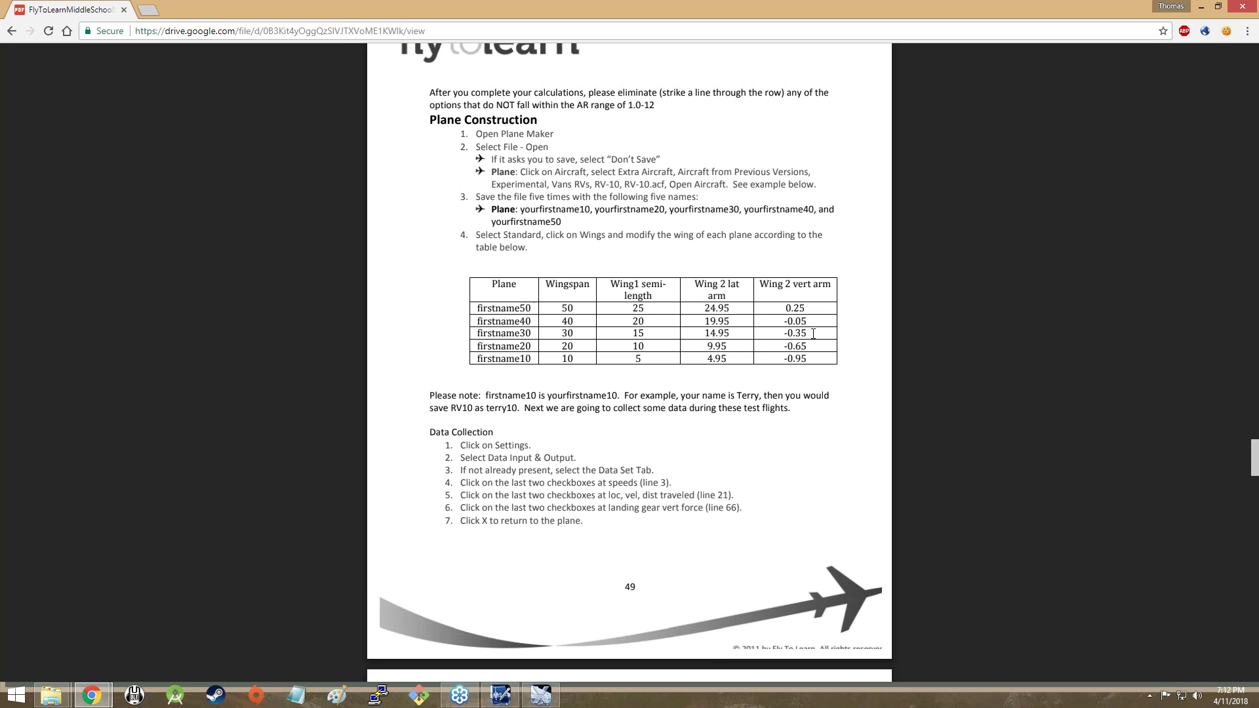
key("alt+Tab")
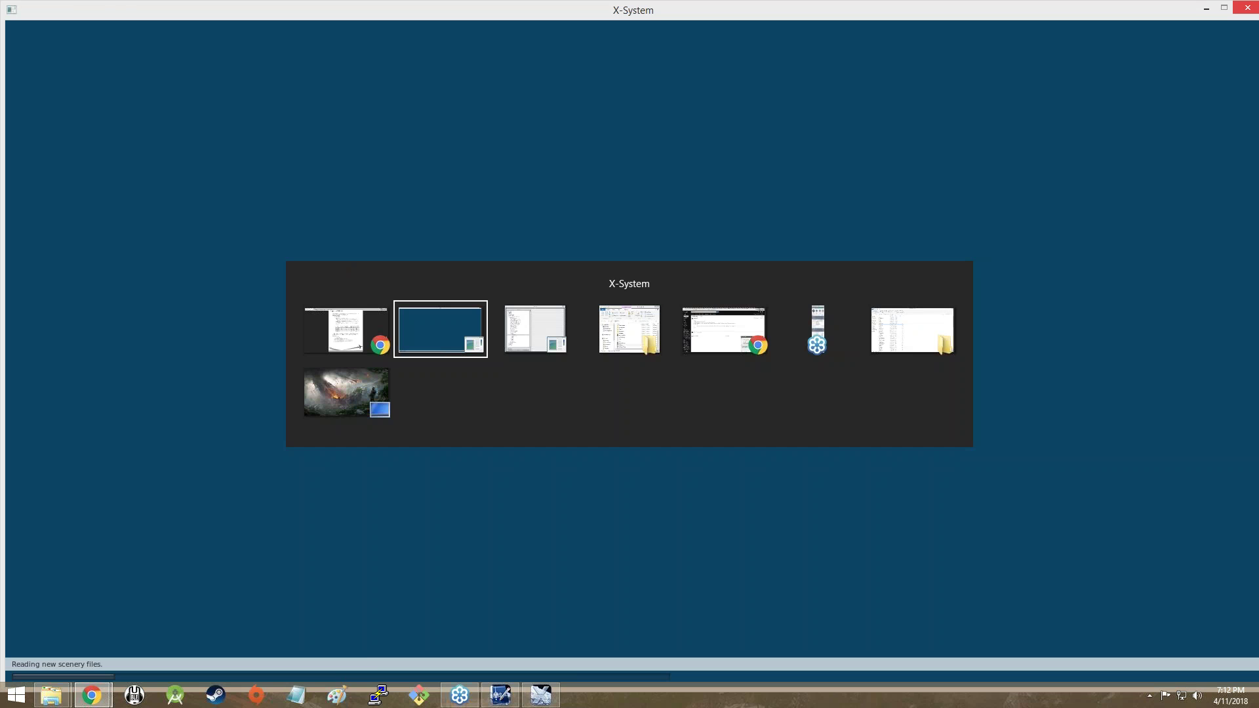
key("alt+shift+Tab")
mouse_move(1042, 131)
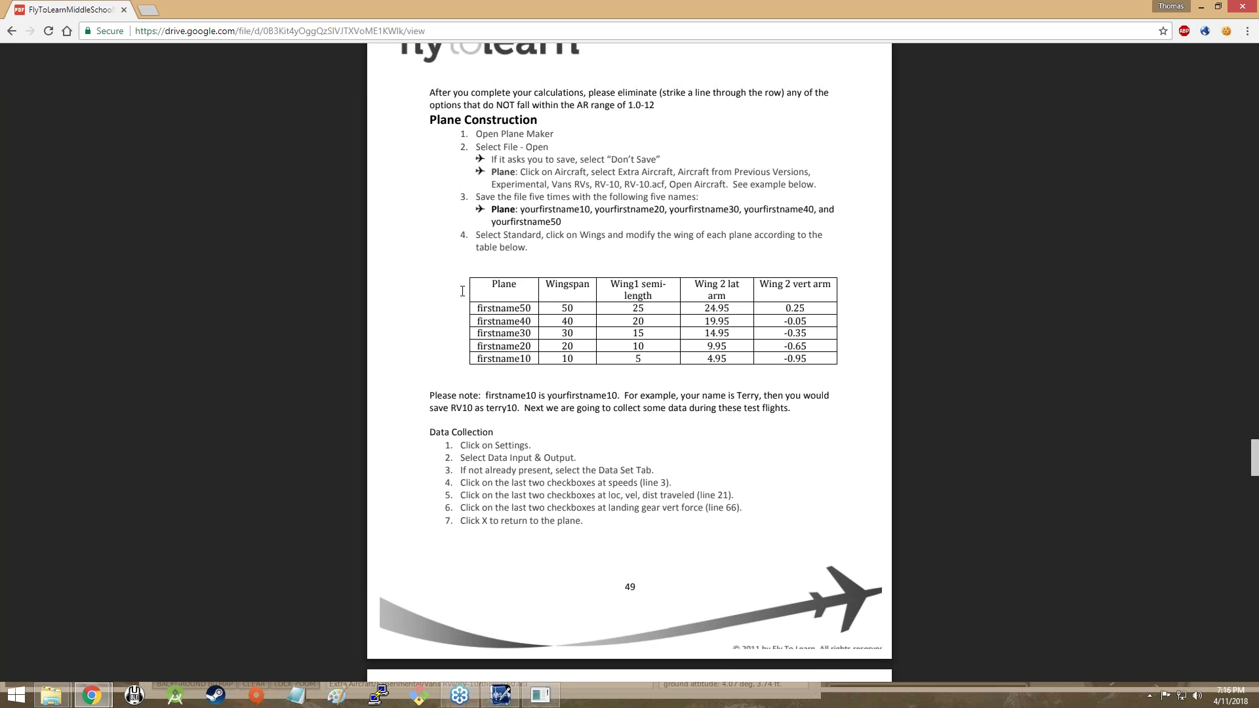
Switch to Plane Maker and open the wing specifications for Wing 2.
key("alt+Tab")
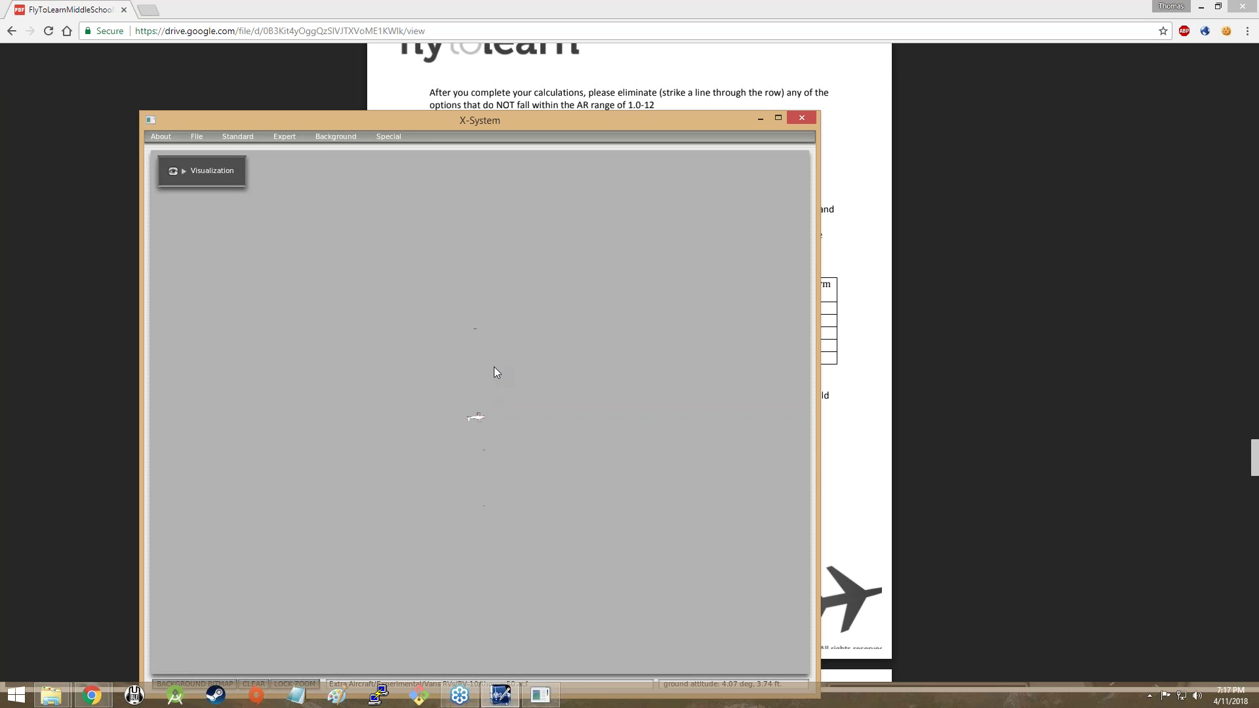
left_click(237, 136)
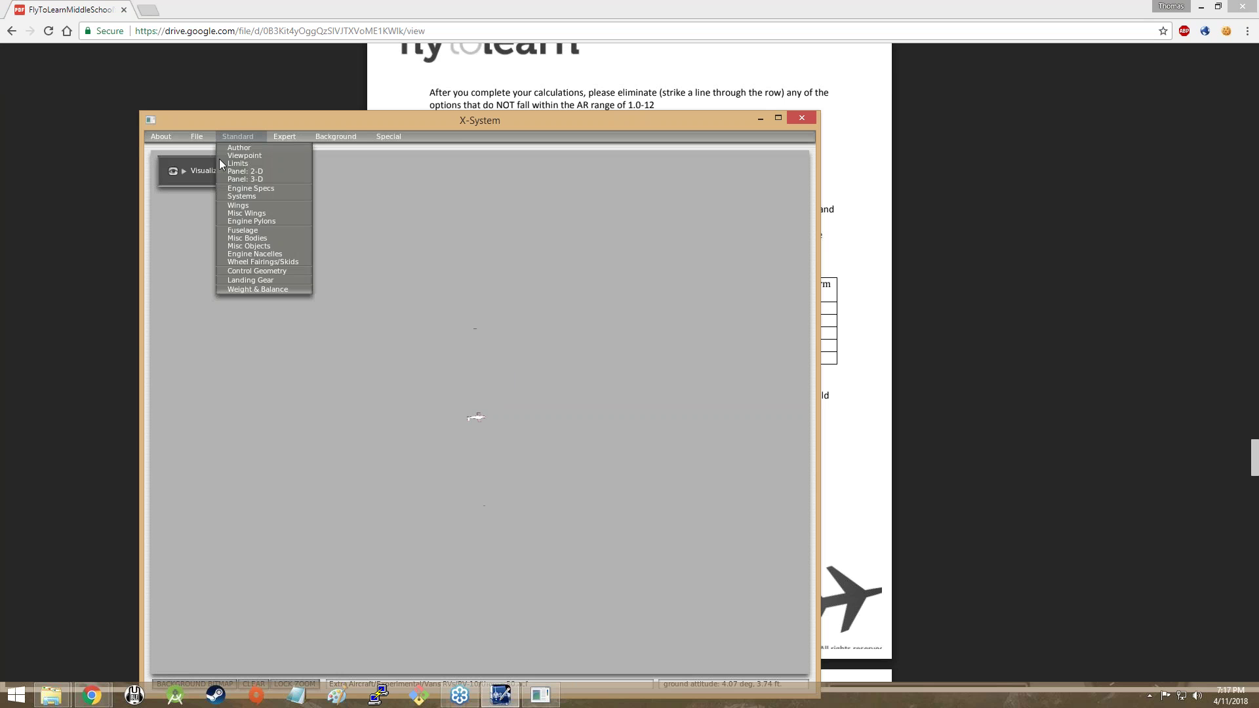
left_click(247, 208)
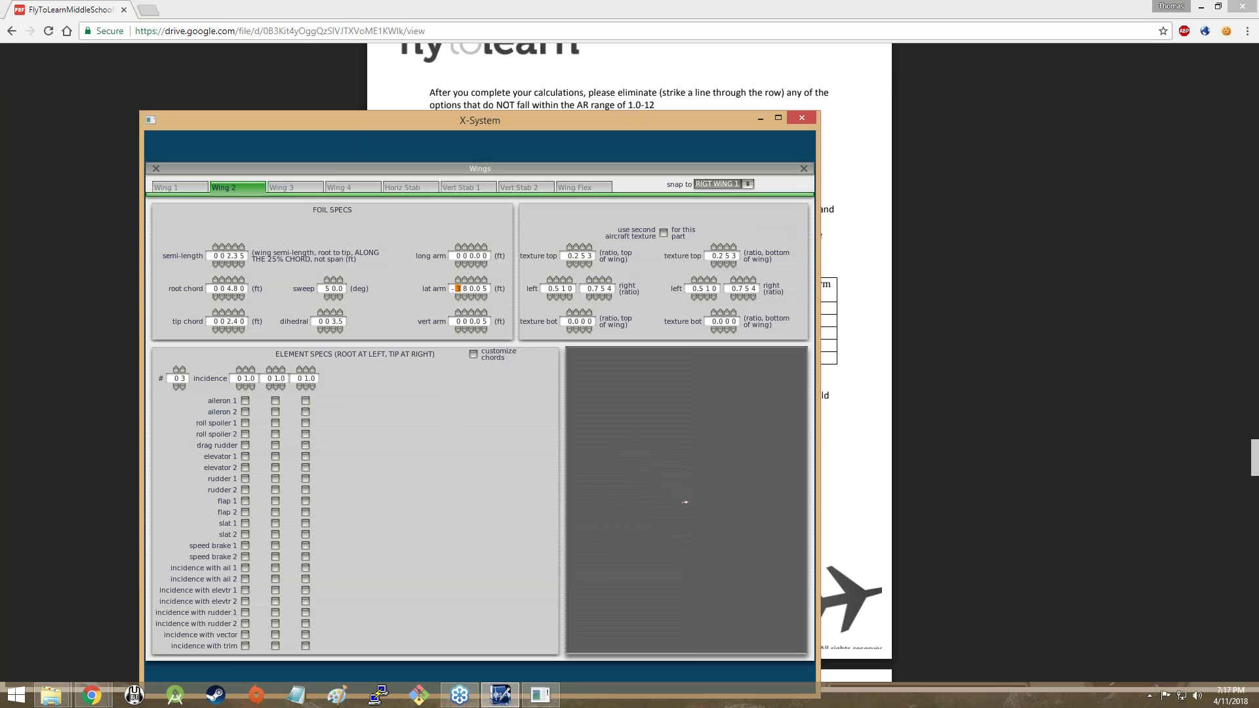
Set Wing 2's lateral arm to -0.05 ft and inspect the plane from above in the preview.
type("20")
left_click(458, 289)
type("00")
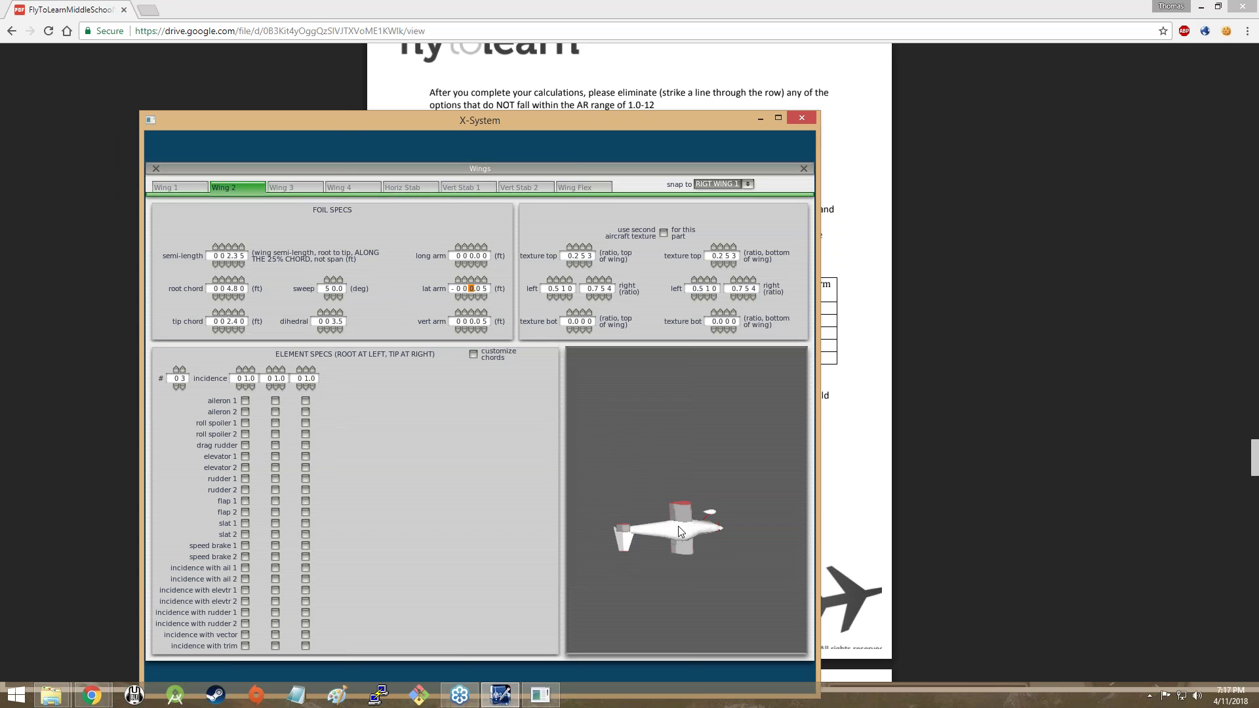
left_click_drag(677, 497, 715, 493)
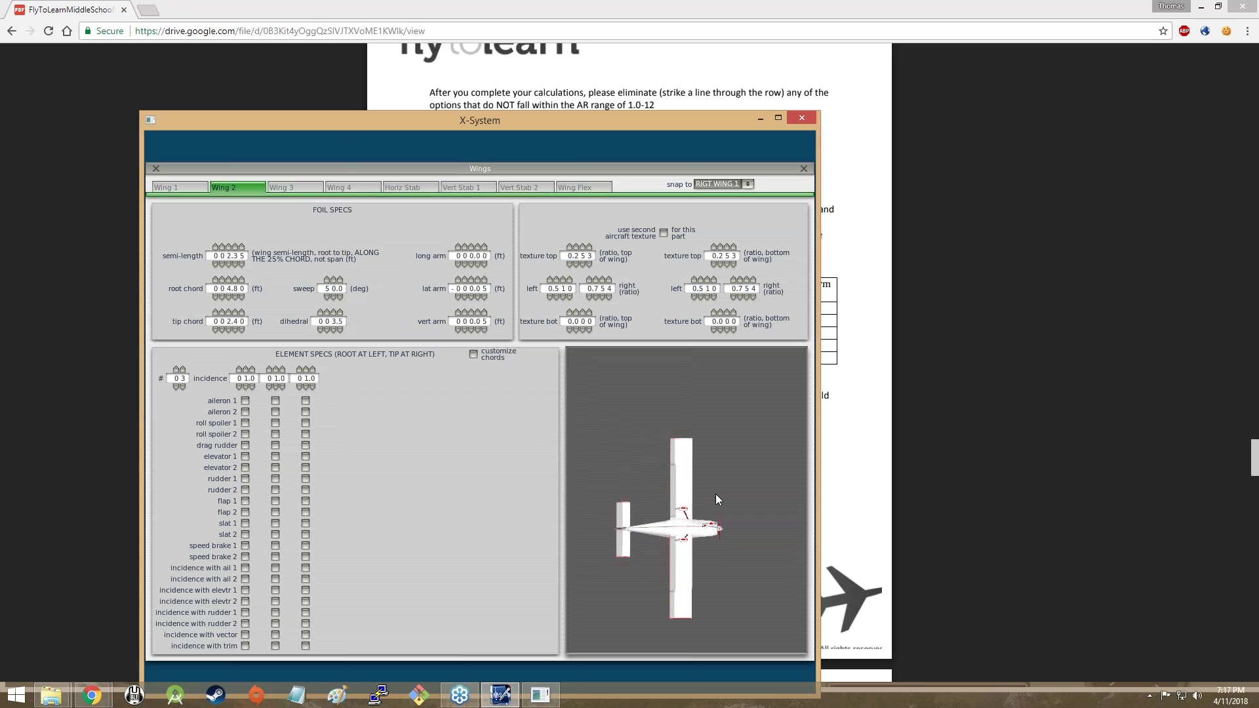
scroll(487, 321, "up", 1)
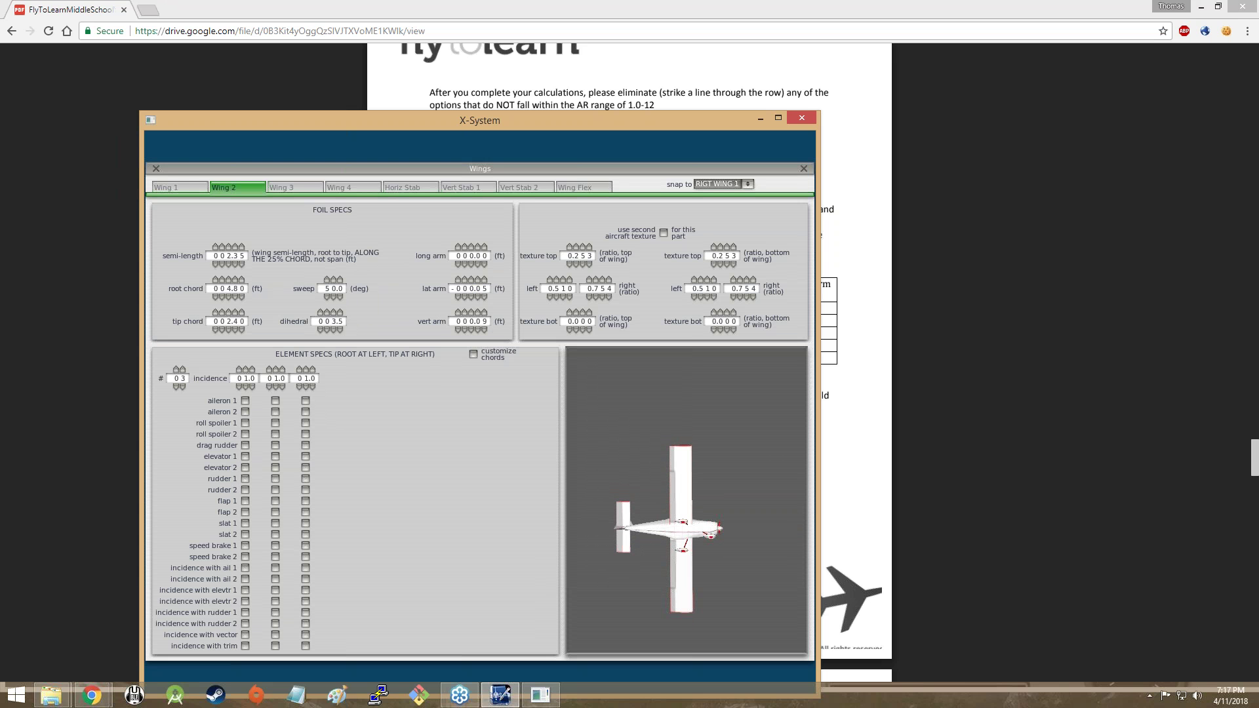
Set Wing 2's vertical arm to -0.05 ft.
left_click(458, 330)
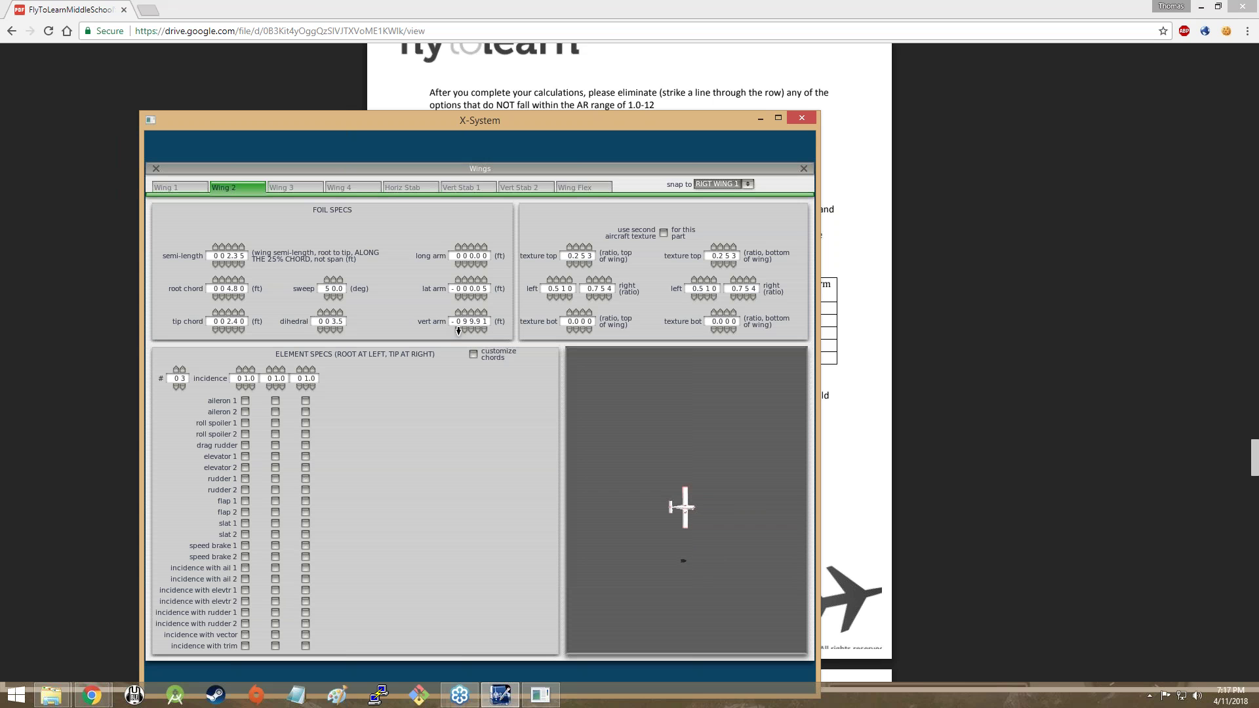
left_click(458, 330)
left_click(459, 313)
left_click(458, 313)
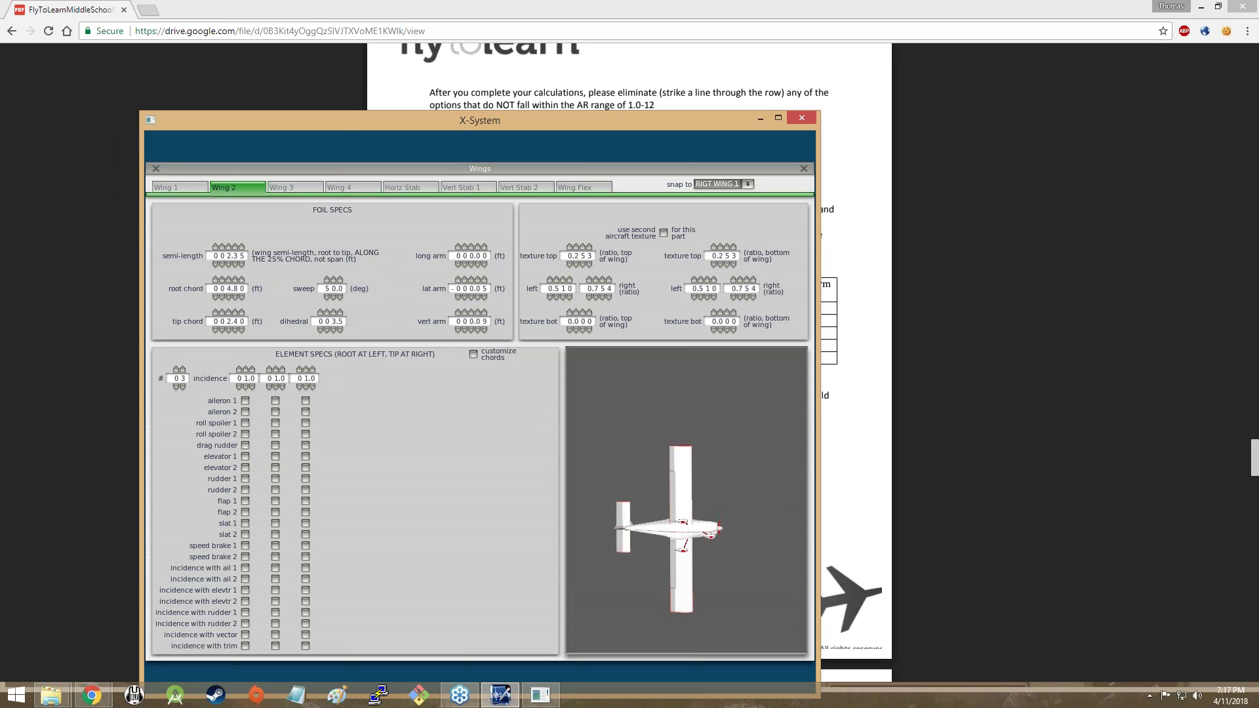
left_click(458, 329)
left_click(458, 329)
left_click(458, 314)
left_click(458, 318)
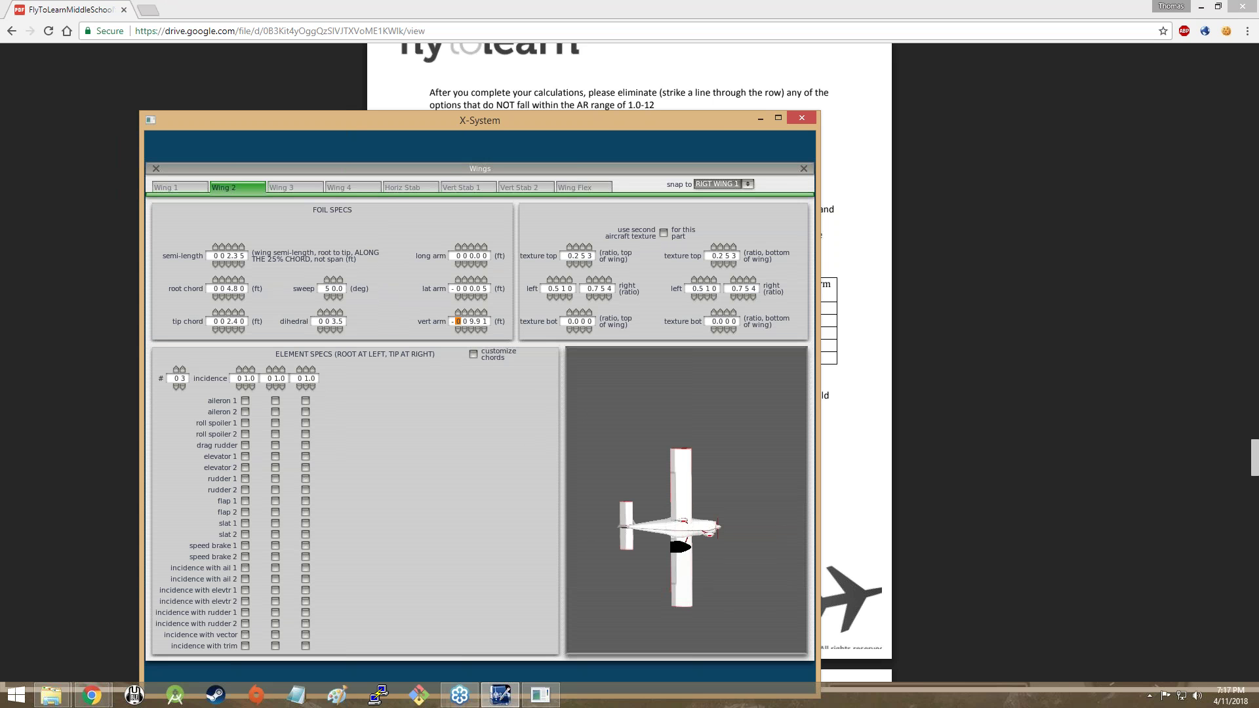
type("00005")
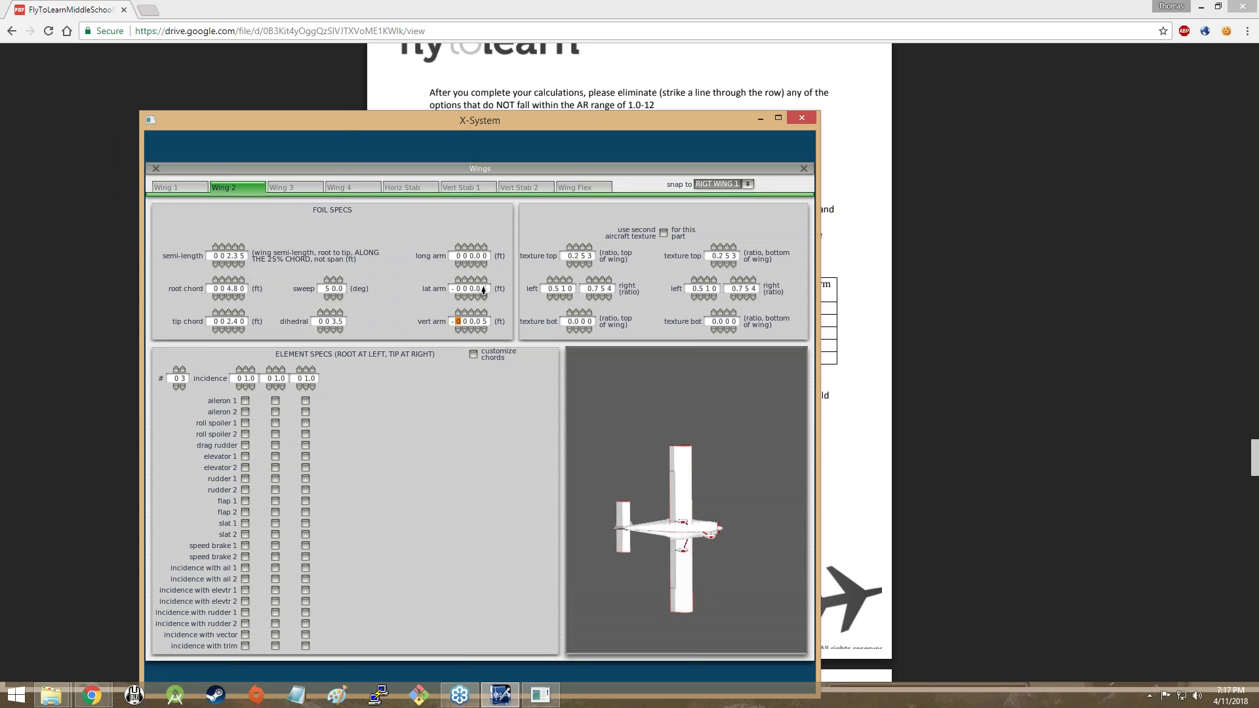
Check the 40 ft wingspan row in the lesson table and set Wing 2's lateral arm to 19.95 ft.
left_click(923, 308)
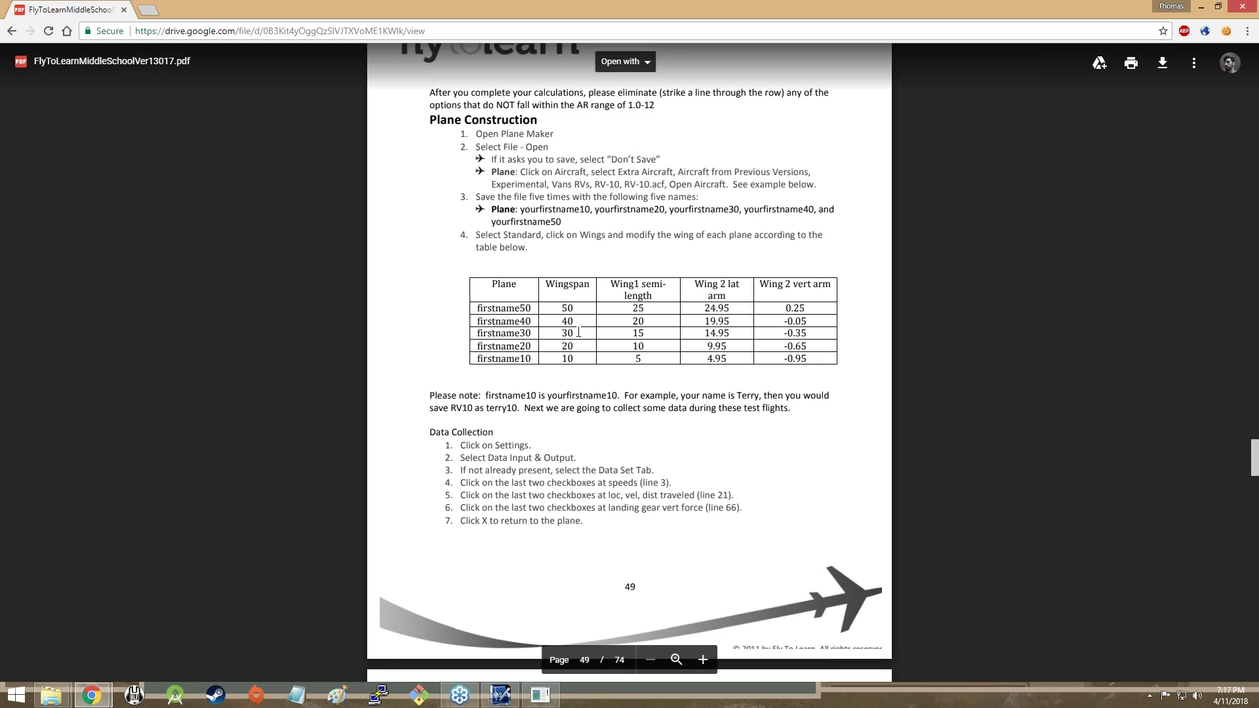
key("alt+Tab")
left_click(457, 280)
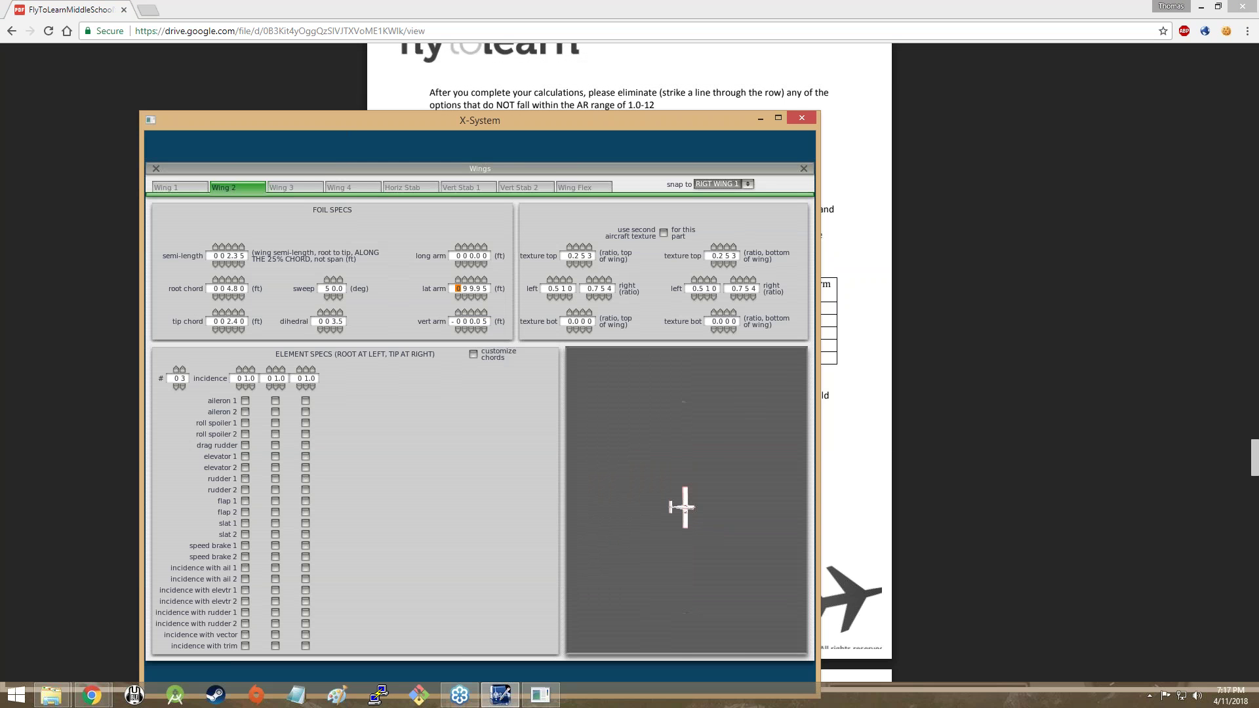
type("01")
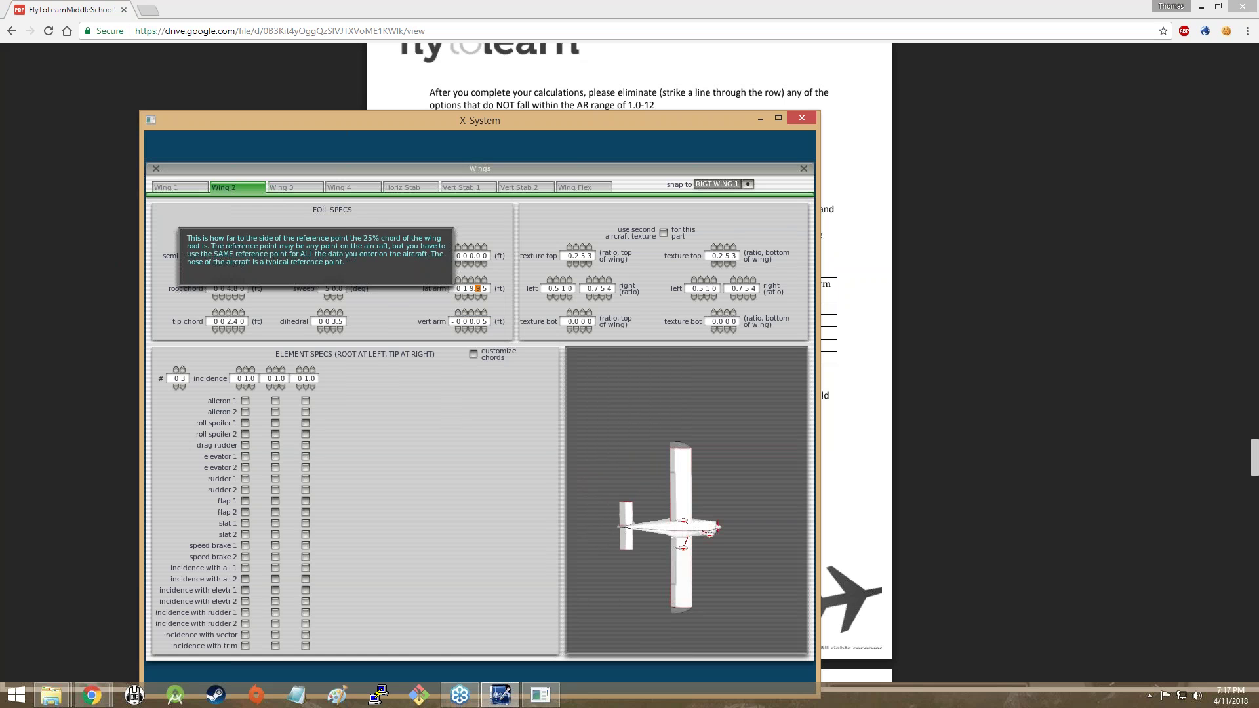
left_click(883, 484)
key("alt+Tab")
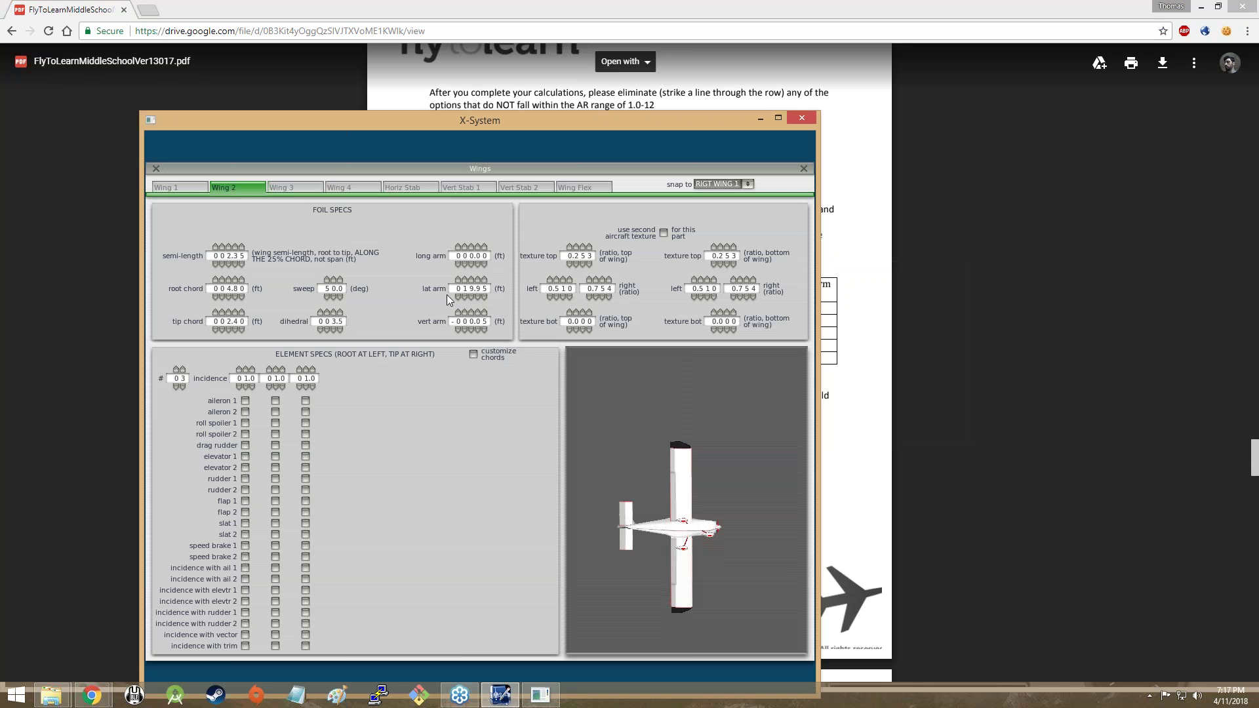
Set Wing 1's lateral arm to 19.95 ft and its vertical arm to -0.05 ft.
left_click(457, 289)
type("-")
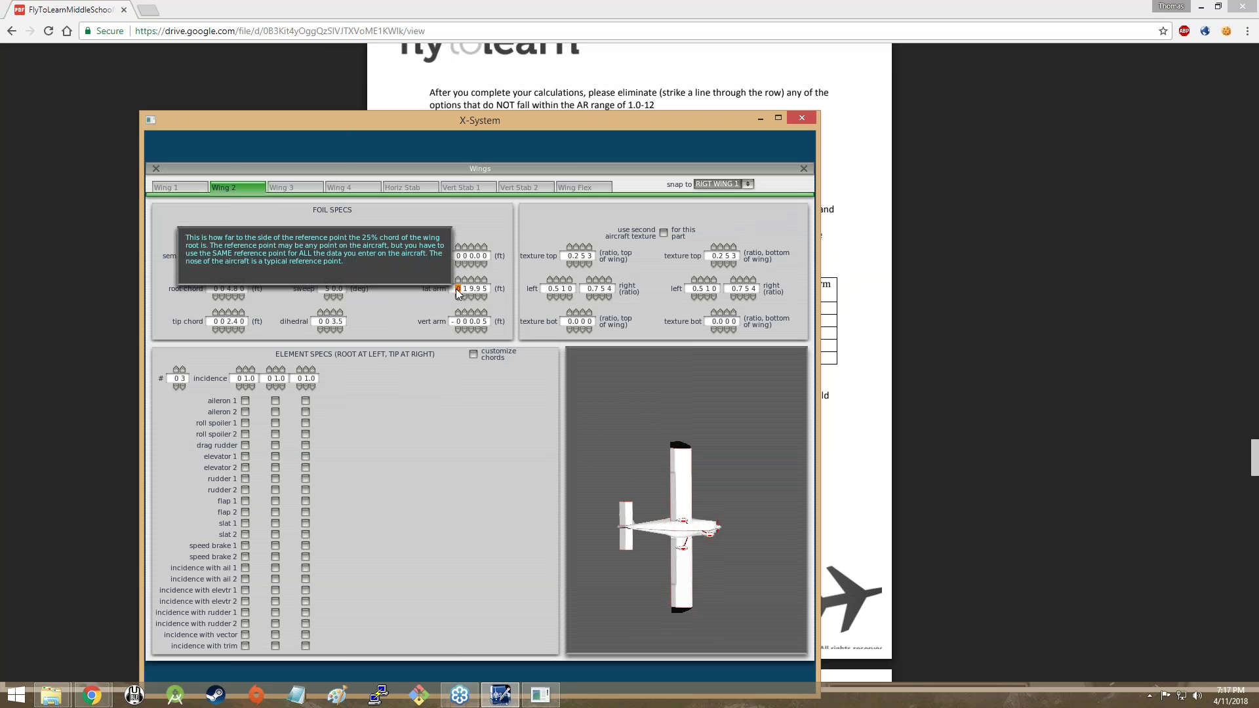
left_click(189, 193)
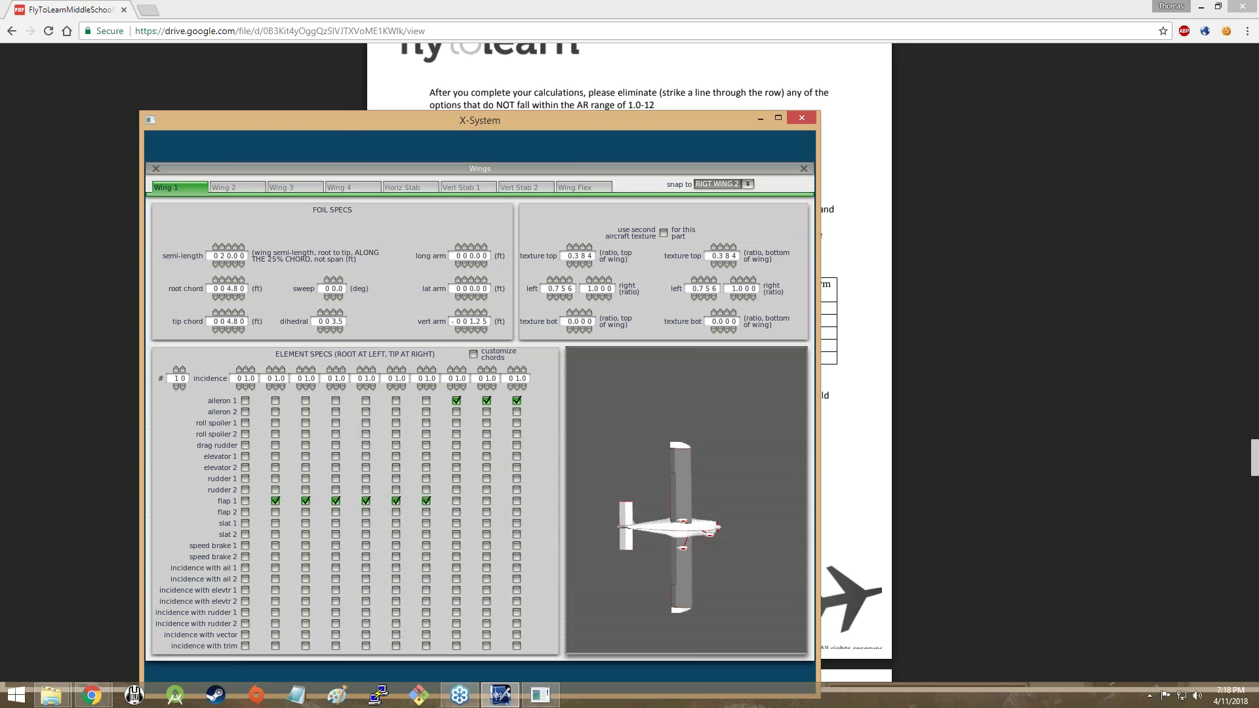
mouse_move(480, 293)
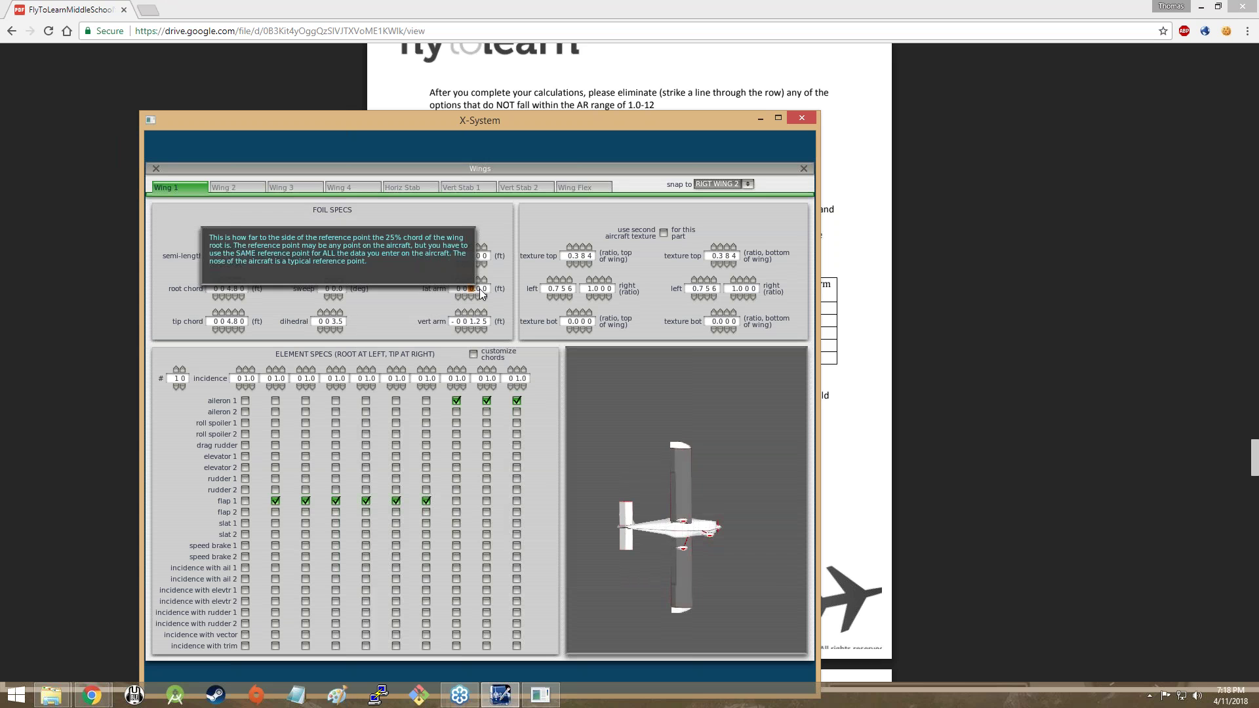
type("19")
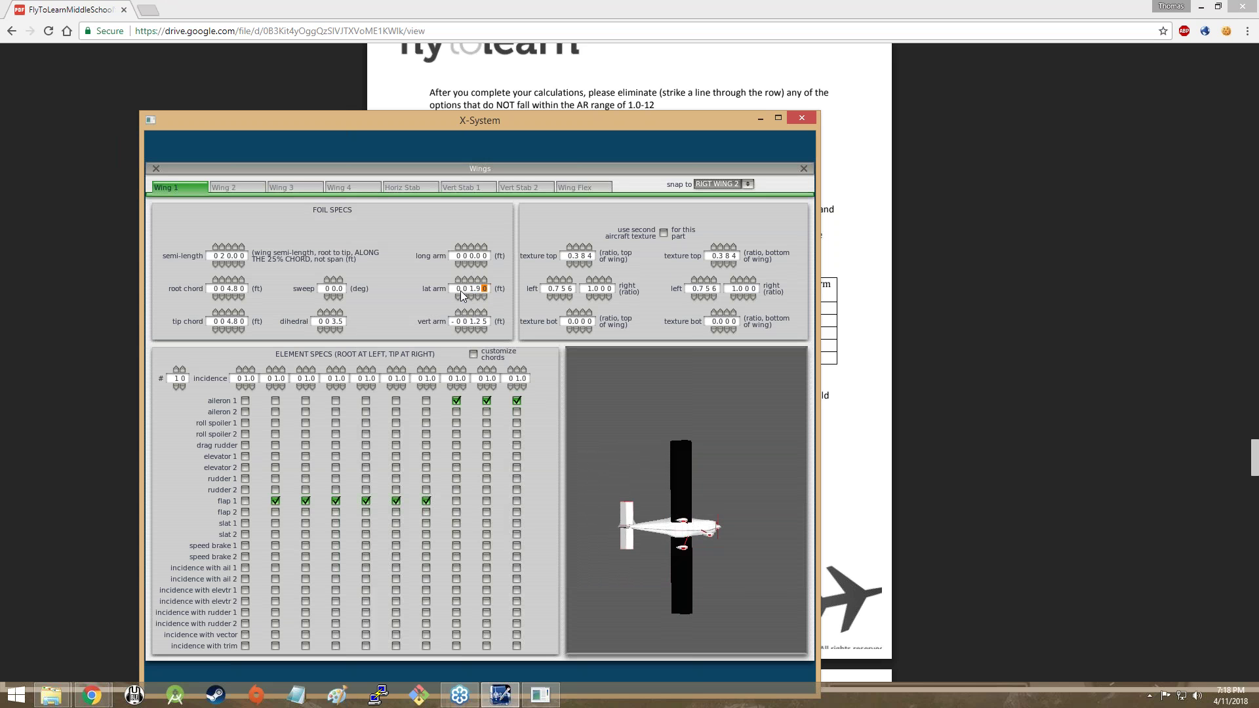
left_click(461, 289)
type("01995")
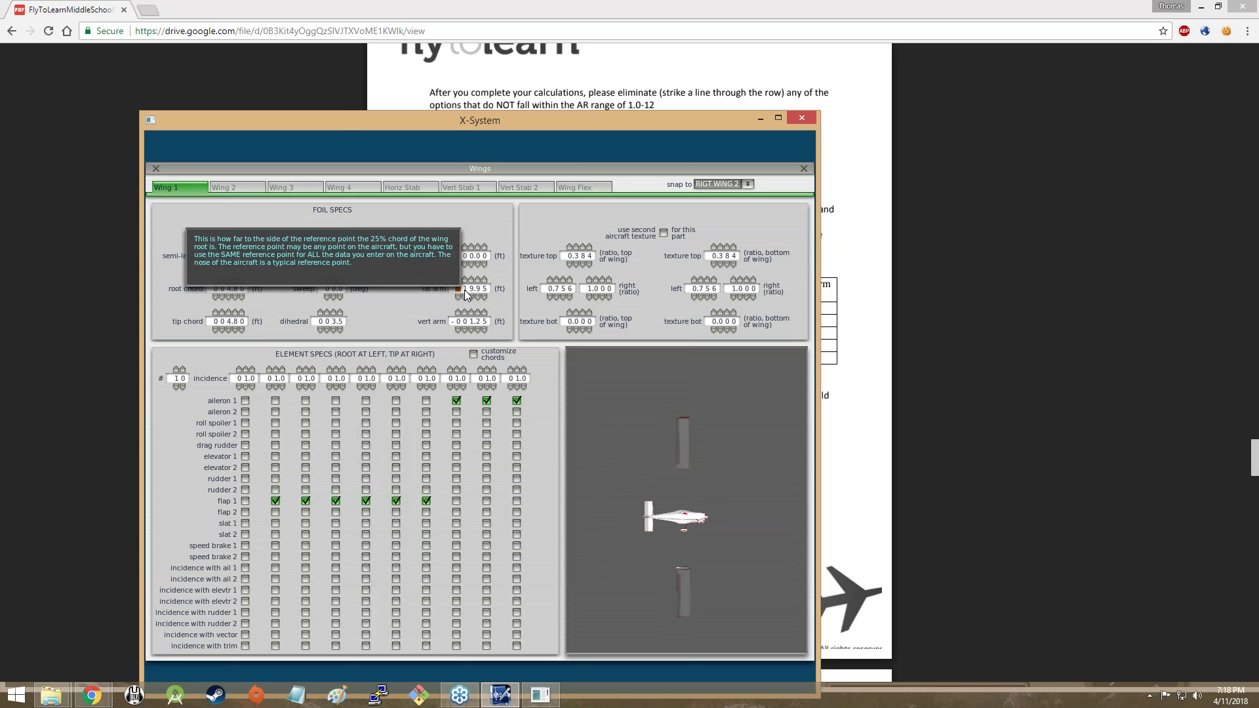
left_click(472, 322)
type("005")
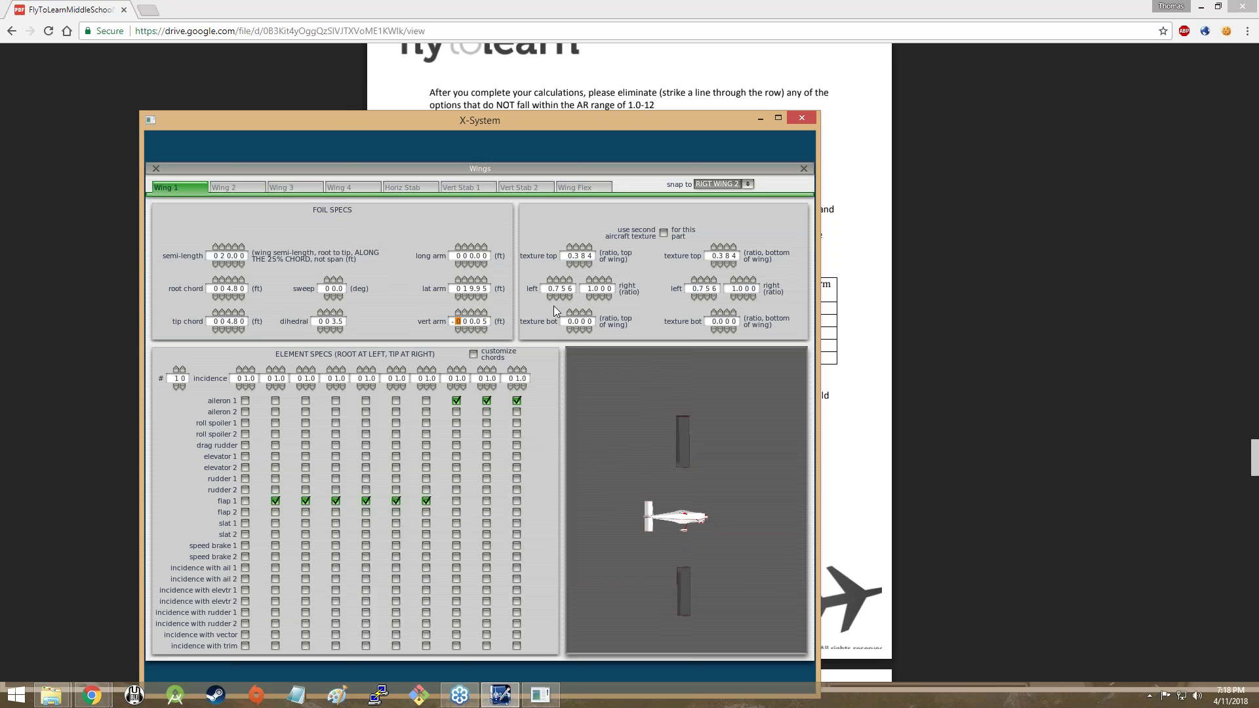
Switch to the lesson PDF and review the aspect ratio table on page 48 and the plane construction table on page 49.
left_click(861, 436)
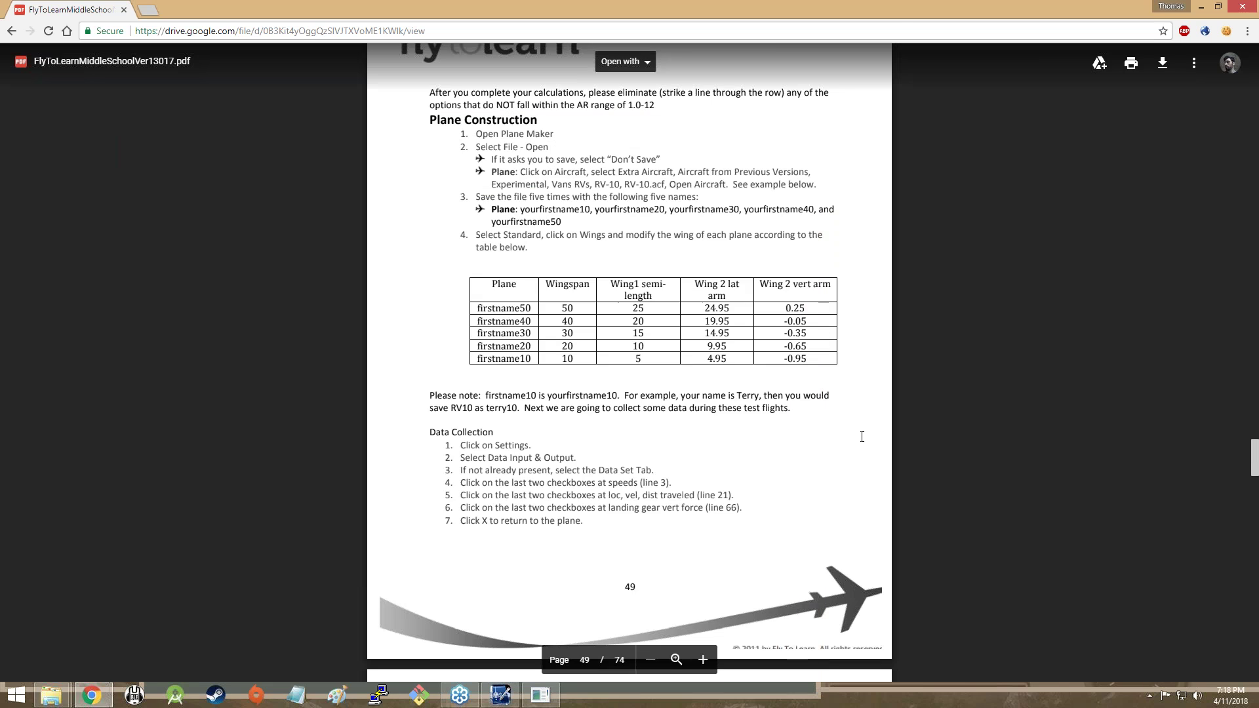
scroll(862, 436, "up", 10)
scroll(862, 436, "down", 5)
scroll(861, 436, "up", 1)
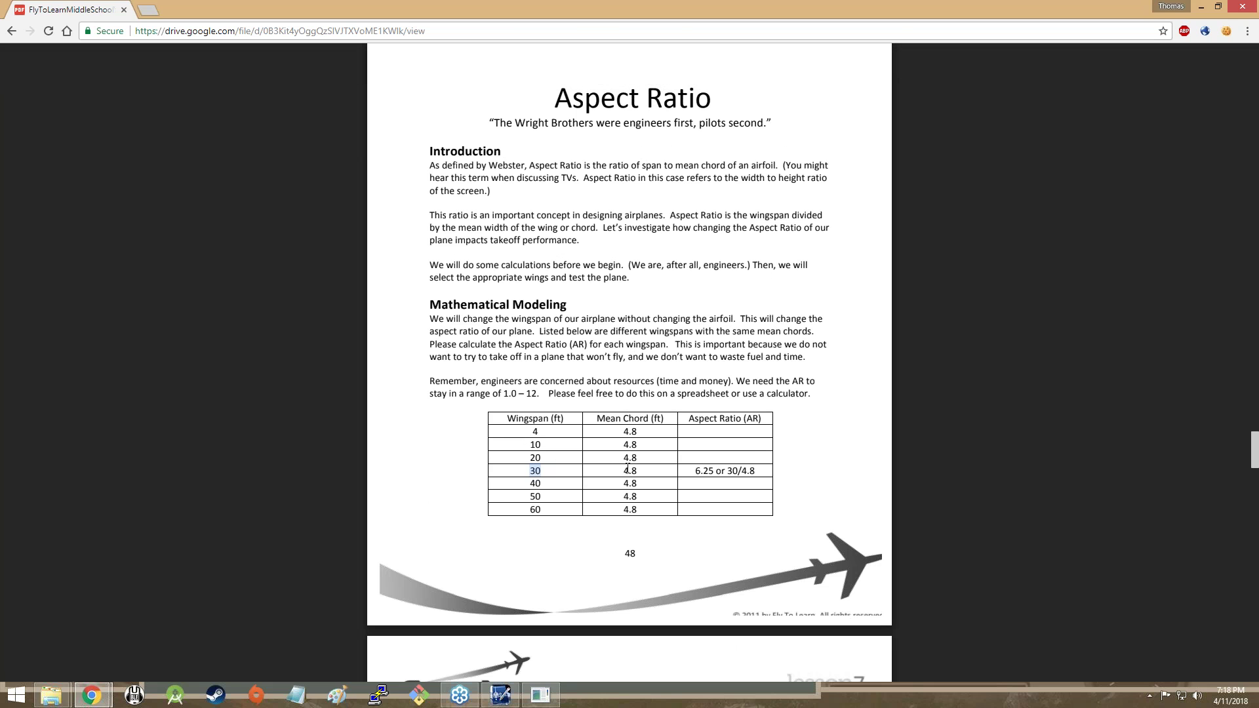
left_click_drag(694, 472, 715, 474)
scroll(720, 445, "down", 10)
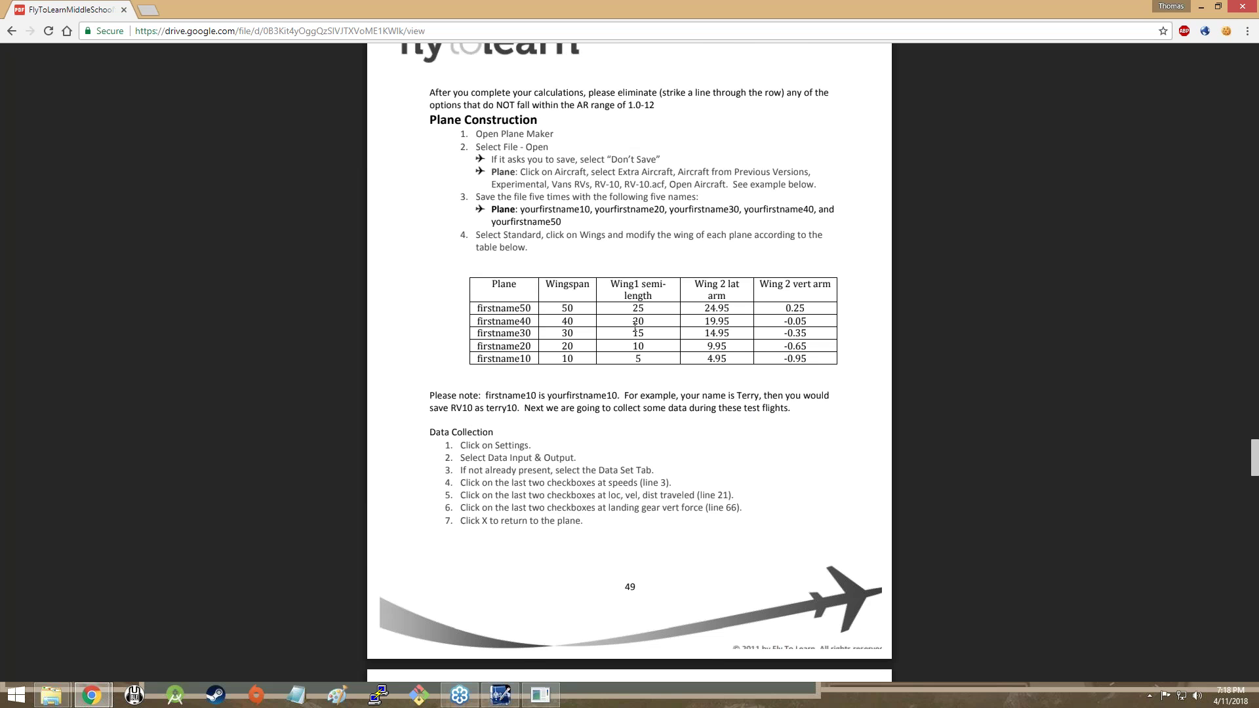
left_click_drag(575, 308, 562, 322)
left_click(647, 423)
scroll(644, 445, "up", 10)
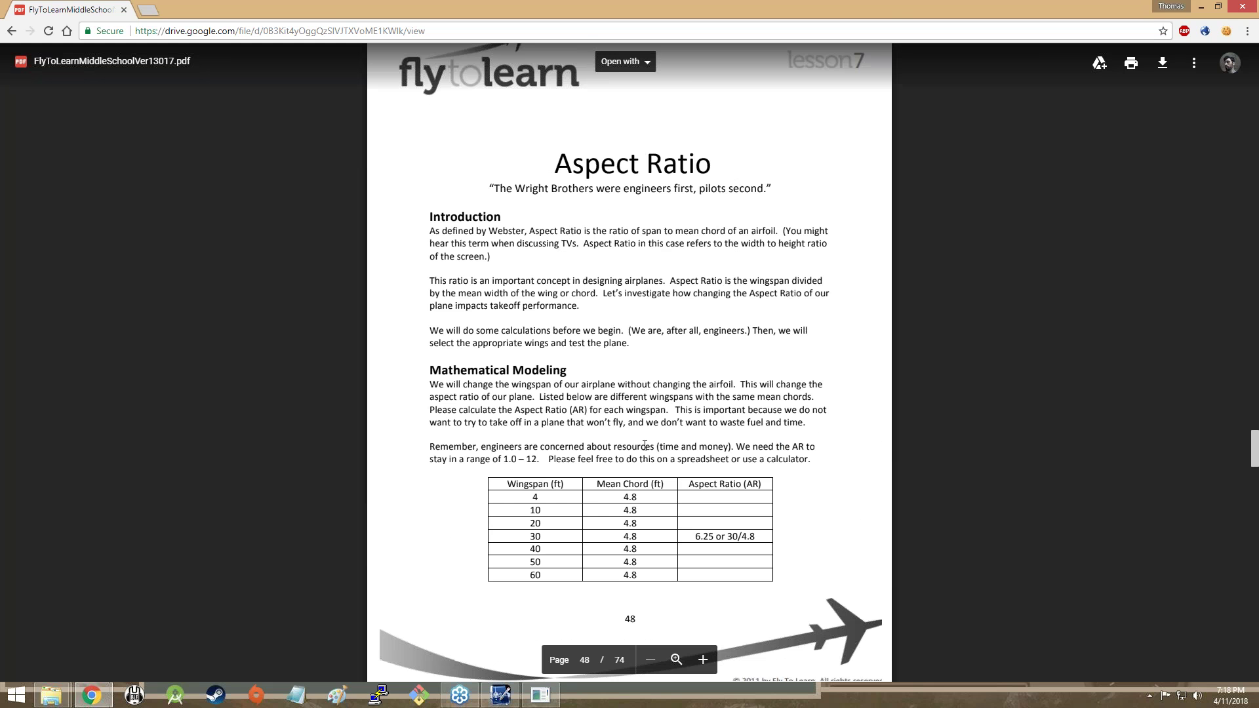
scroll(645, 445, "down", 7)
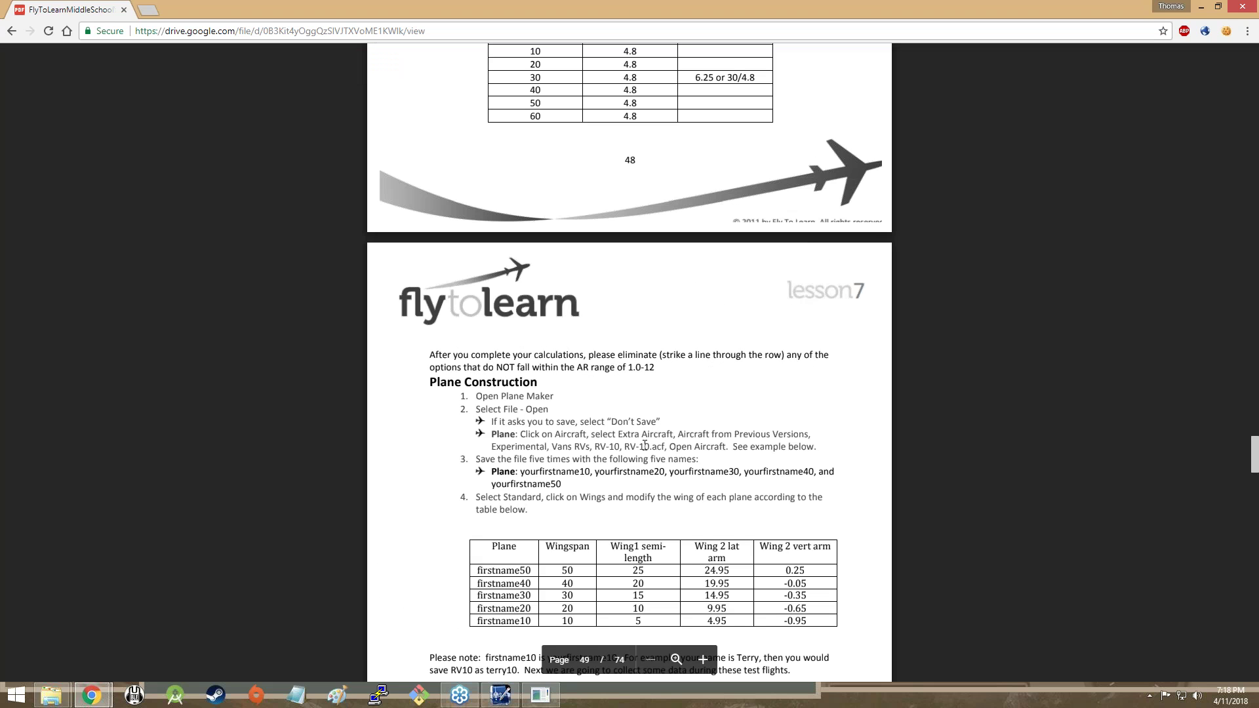
Look through the Test Piloting tables for wingspans 50, 40, 30, 20 and 10.
scroll(645, 445, "down", 6)
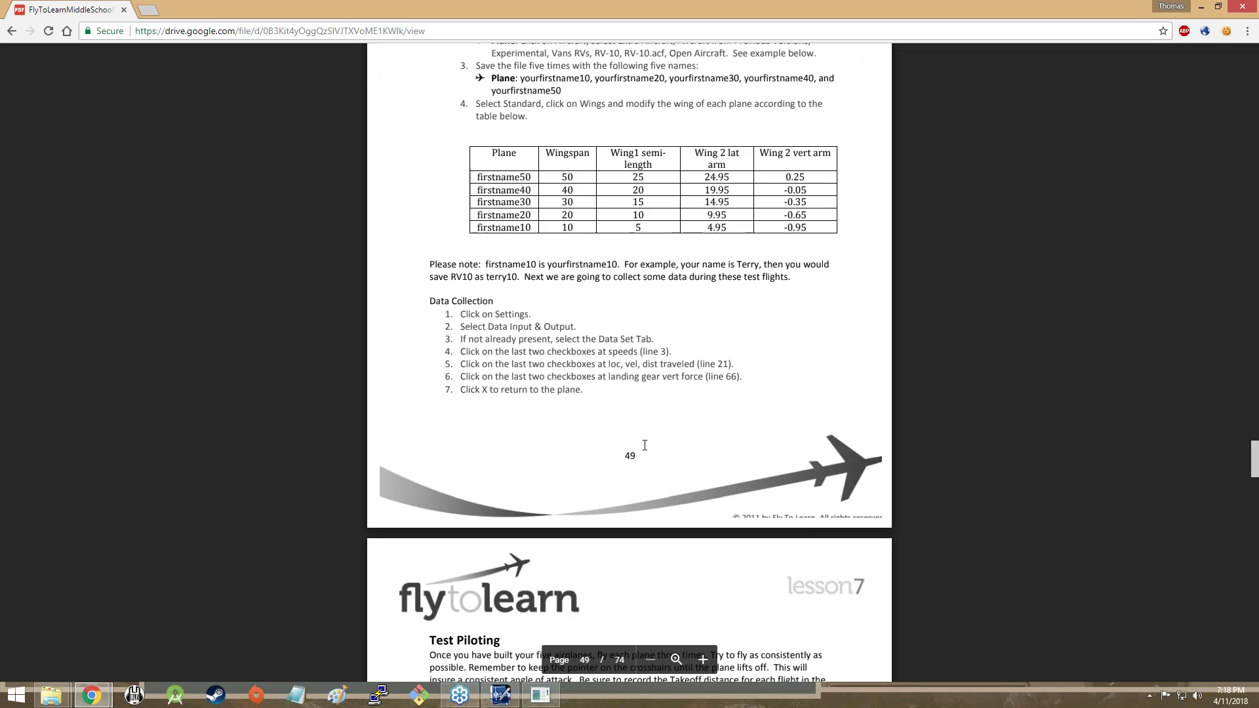
scroll(645, 445, "down", 9)
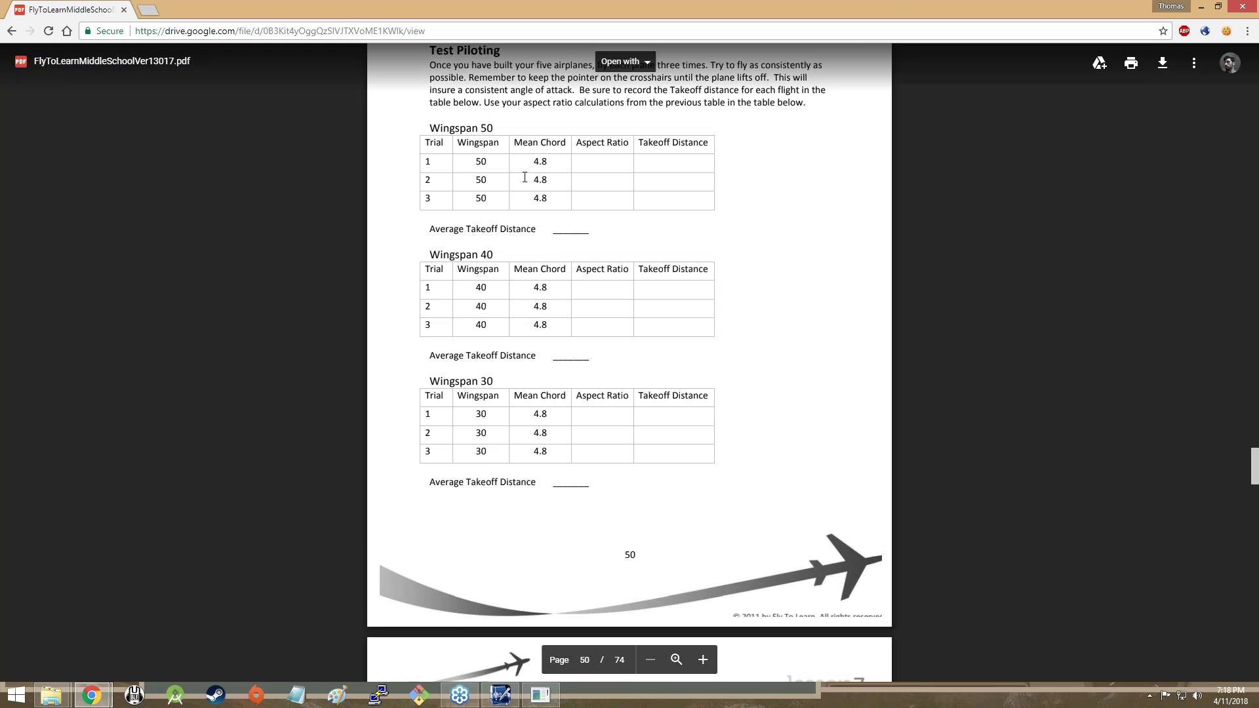
scroll(547, 188, "up", 3)
scroll(547, 189, "up", 9)
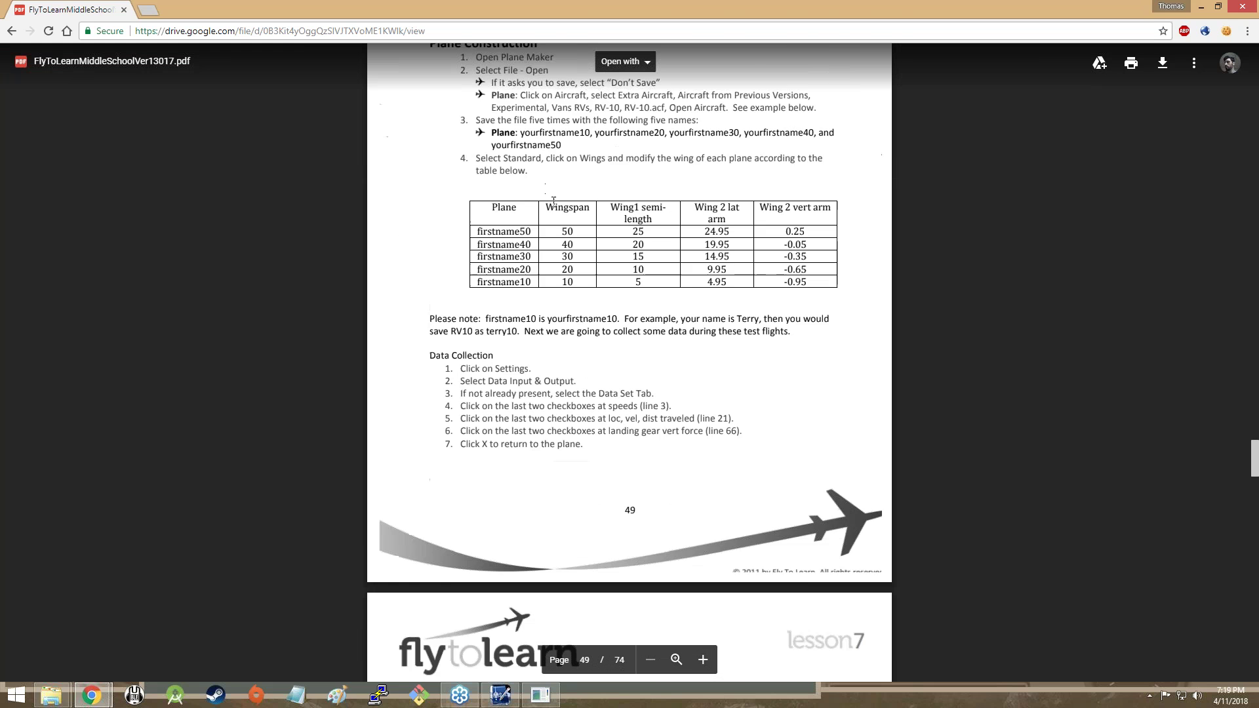
scroll(645, 453, "down", 10)
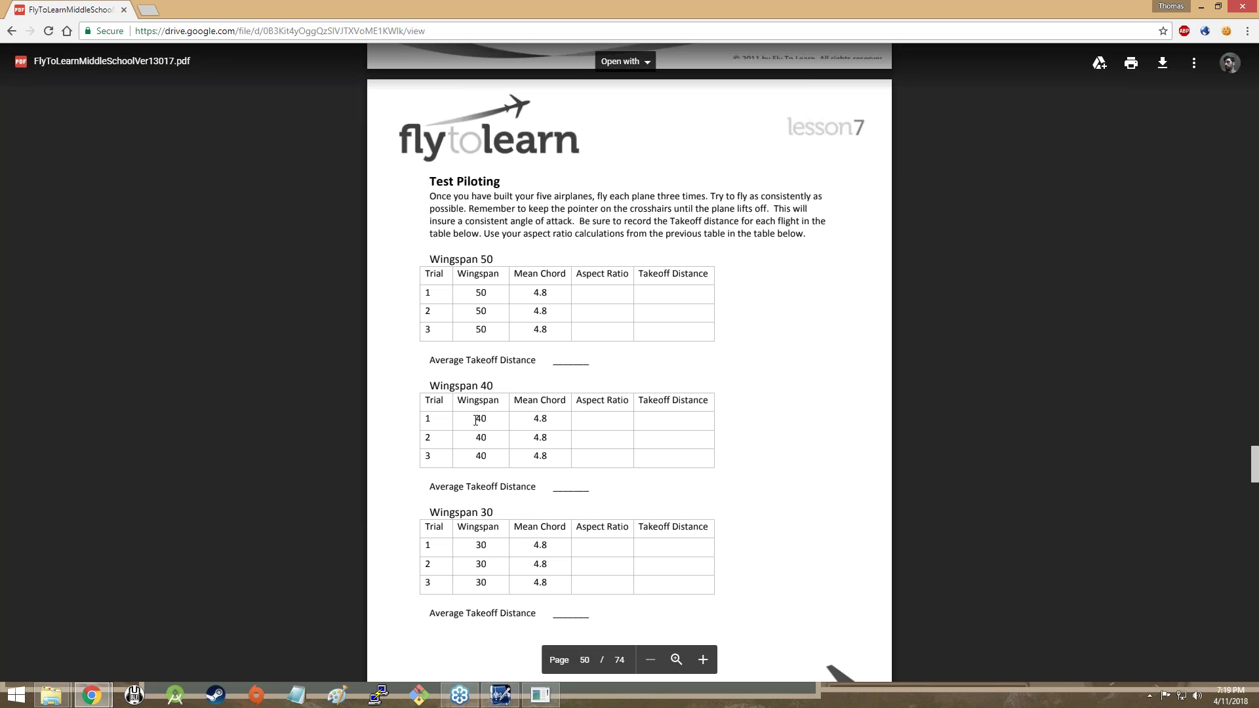
scroll(611, 412, "down", 5)
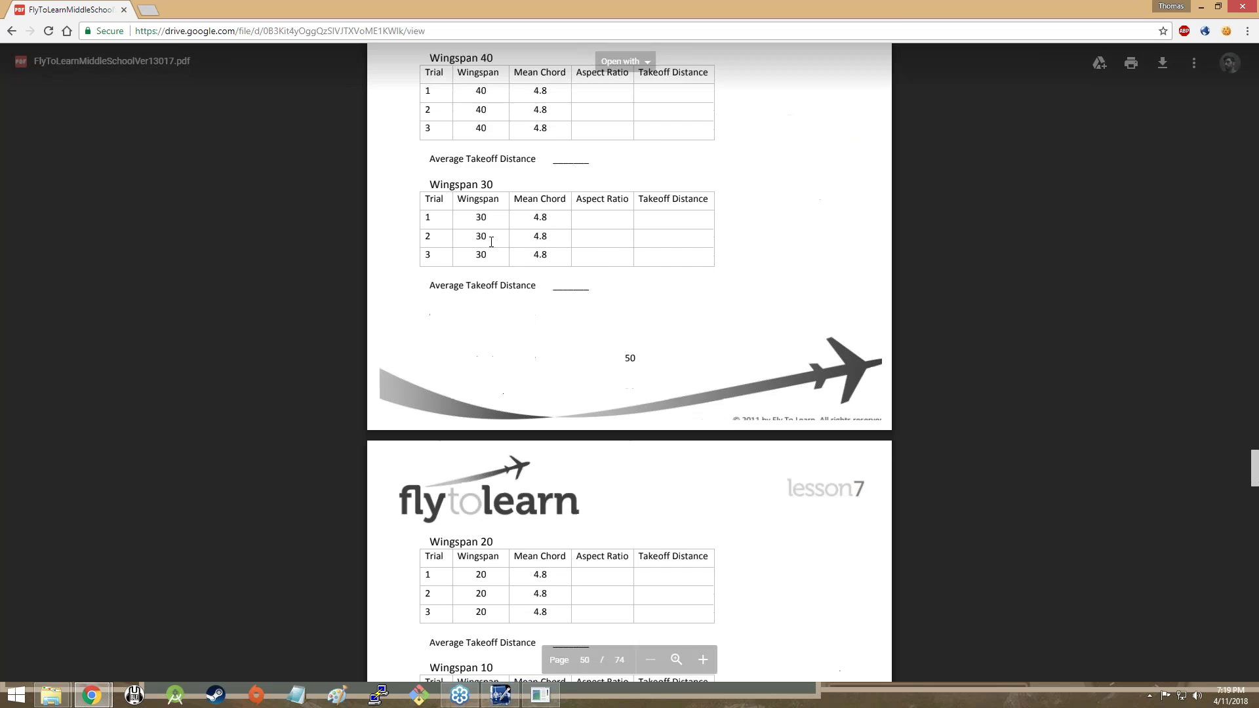
scroll(574, 293, "down", 4)
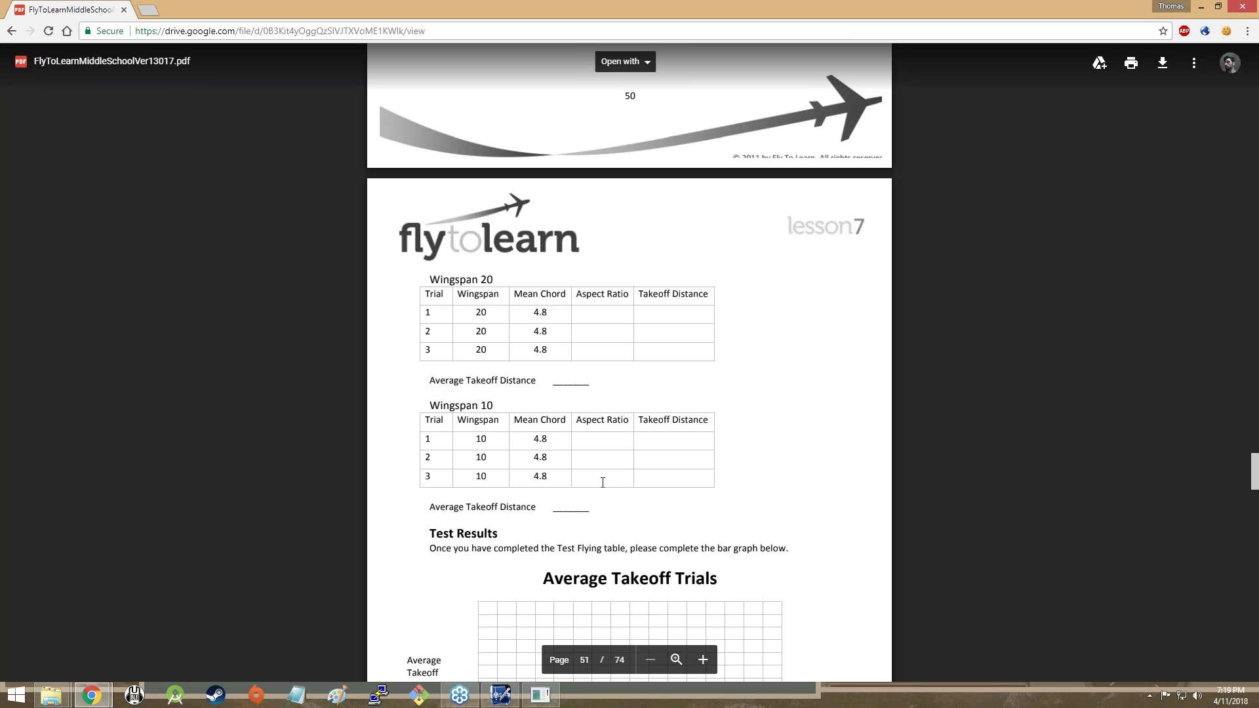
Reread the aspect ratio range of 1.0-12 and compare it with the Test Piloting instructions and takeoff distance tables.
scroll(599, 481, "up", 12)
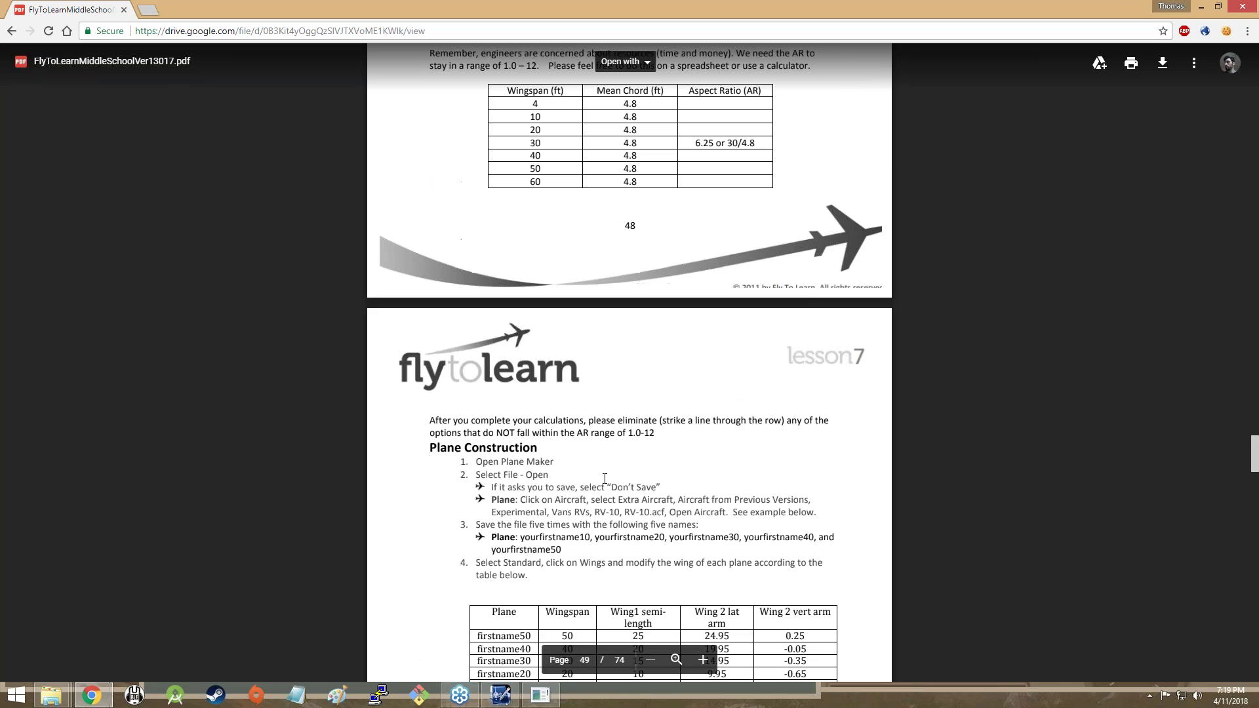
left_click_drag(619, 428, 655, 435)
left_click(652, 384)
scroll(727, 474, "down", 5)
scroll(727, 474, "down", 12)
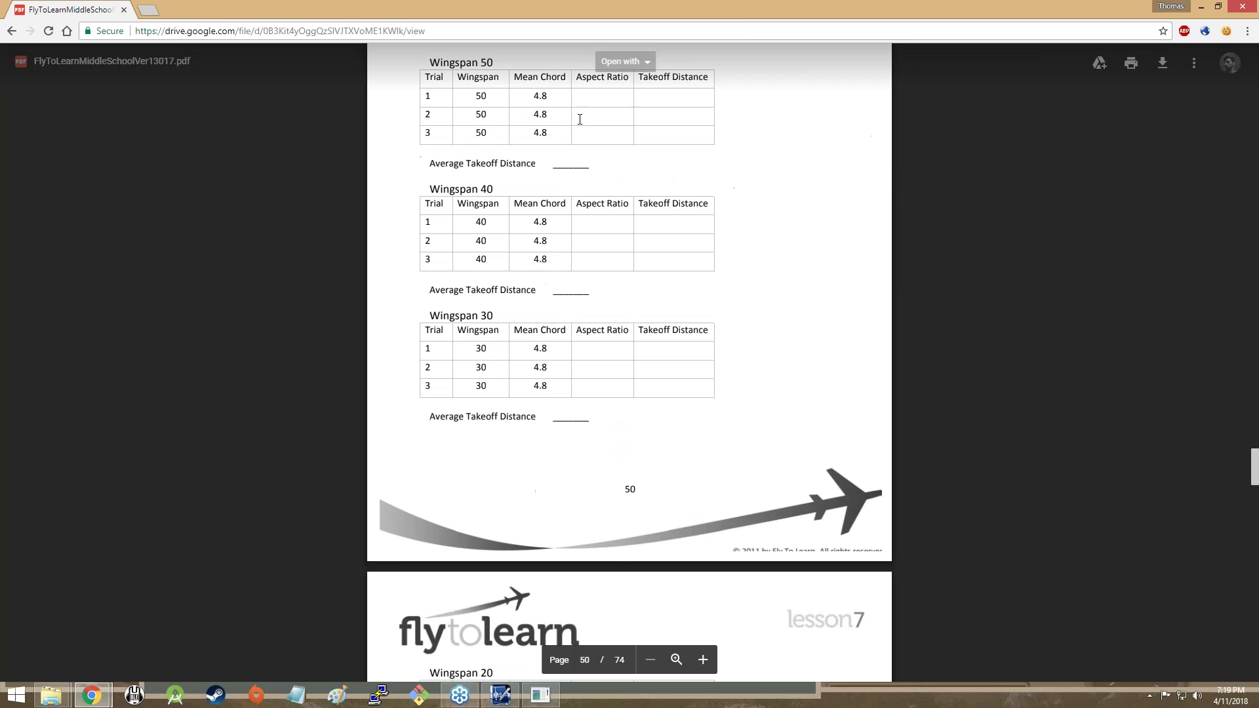
scroll(582, 240, "up", 3)
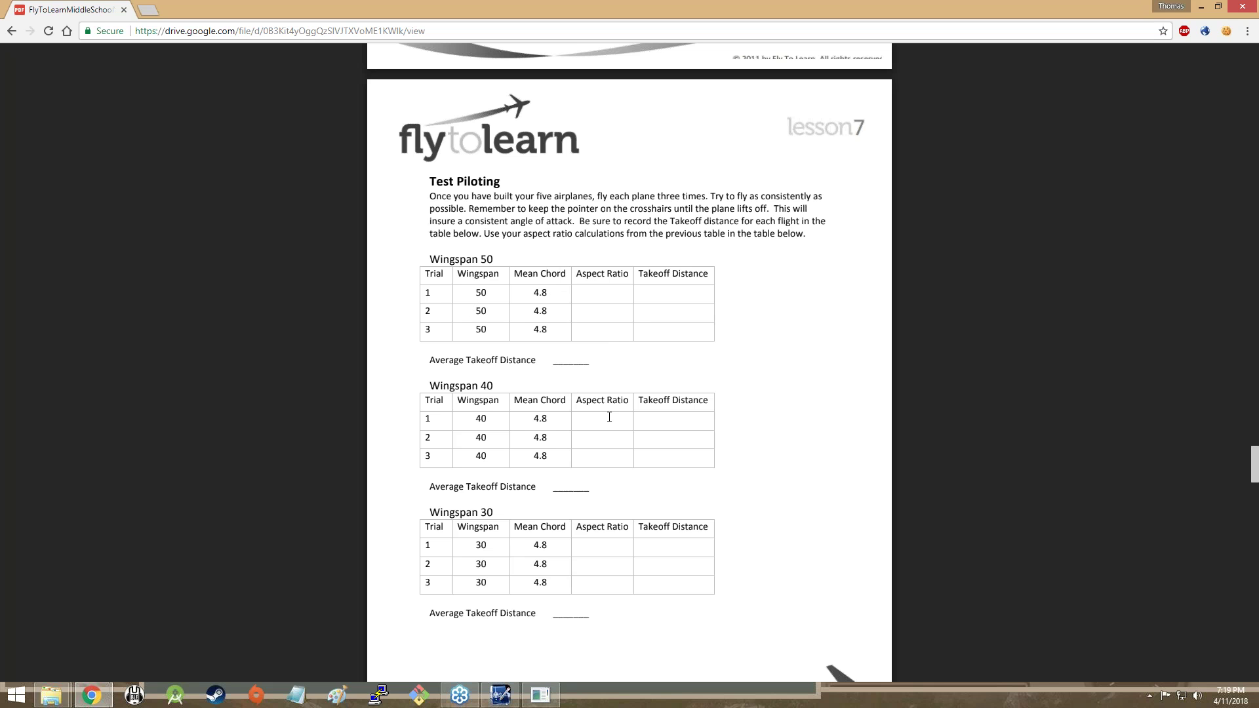
scroll(729, 464, "down", 5)
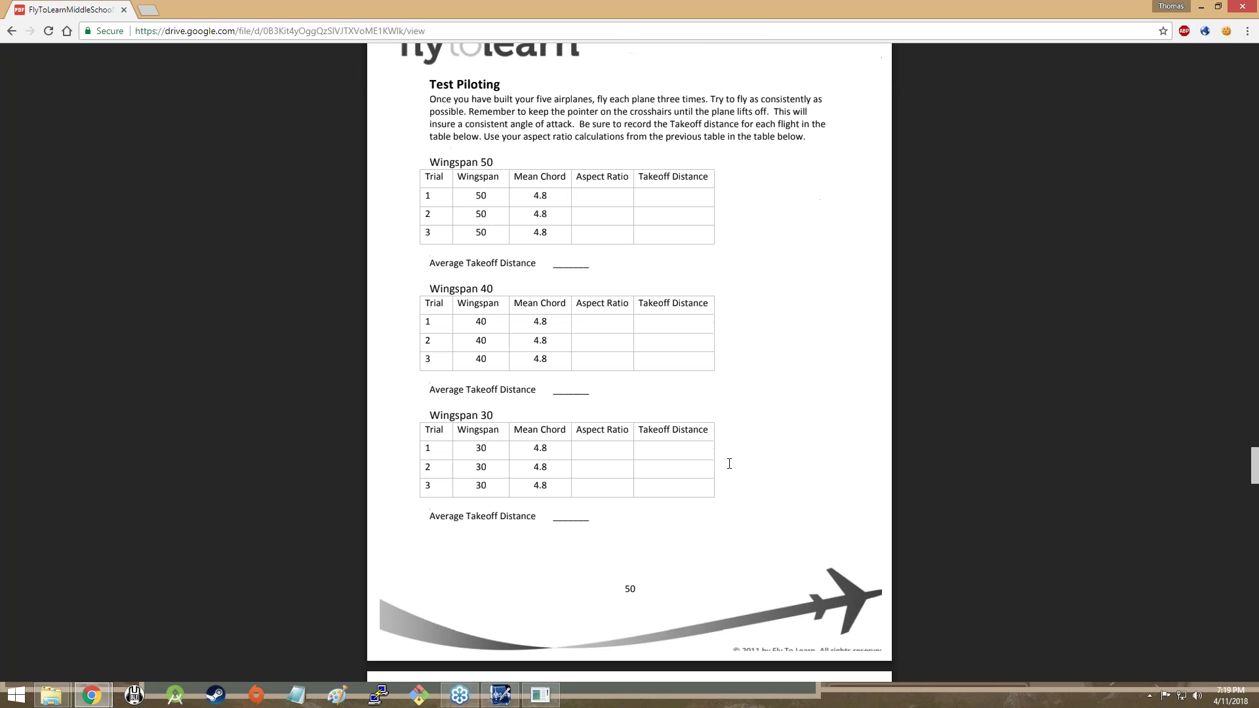
scroll(737, 465, "up", 10)
scroll(745, 466, "up", 3)
scroll(728, 479, "down", 12)
scroll(659, 366, "up", 2)
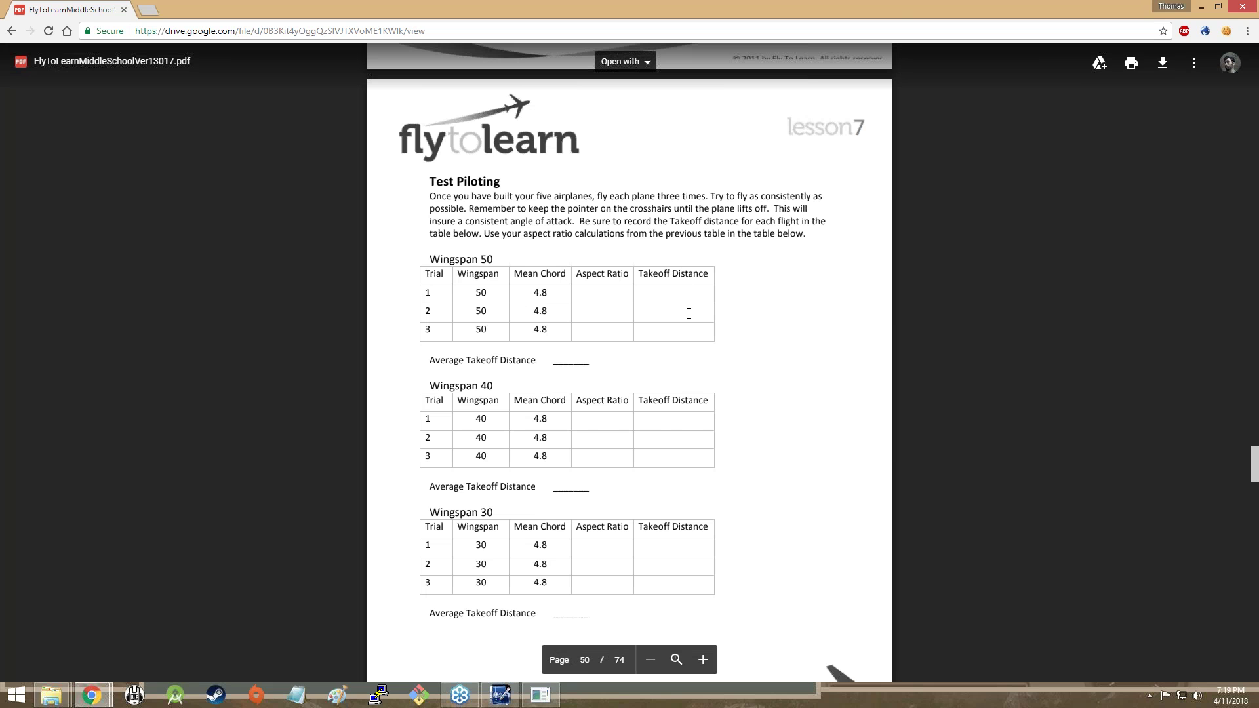
Check the simulator's on-screen flight data against the lesson's Data Collection instructions on page 49.
left_click(531, 703)
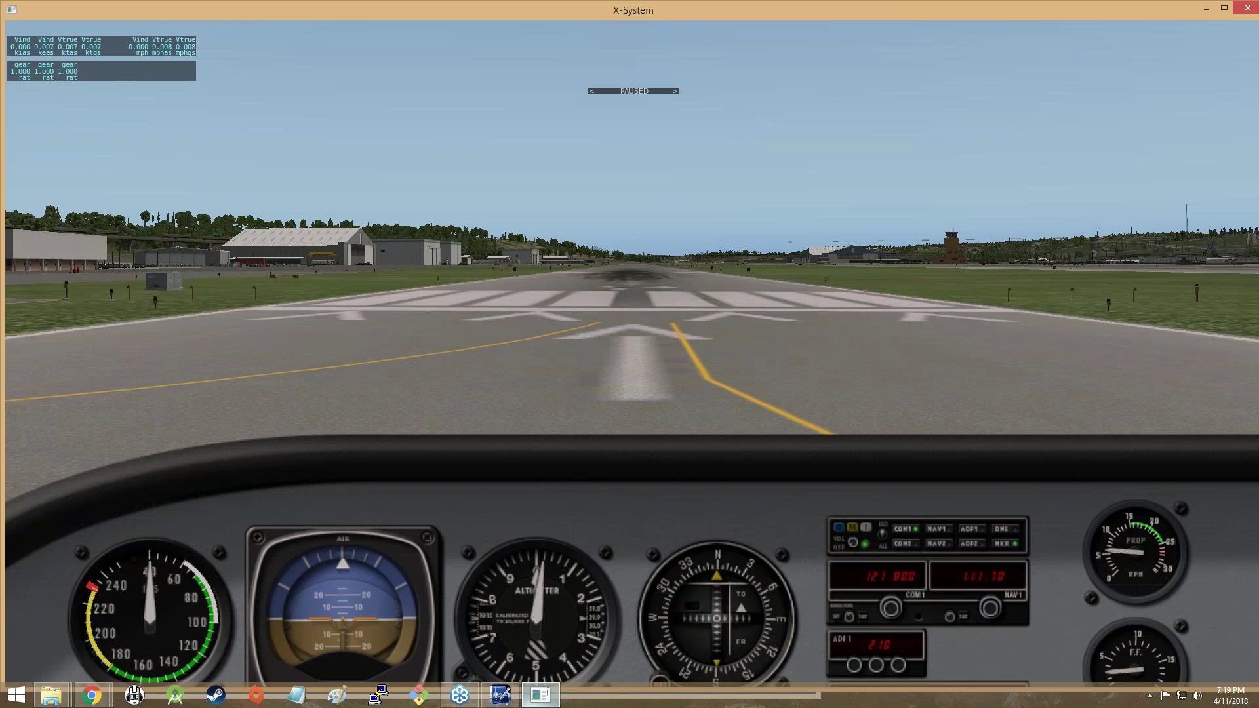
key("alt+Tab")
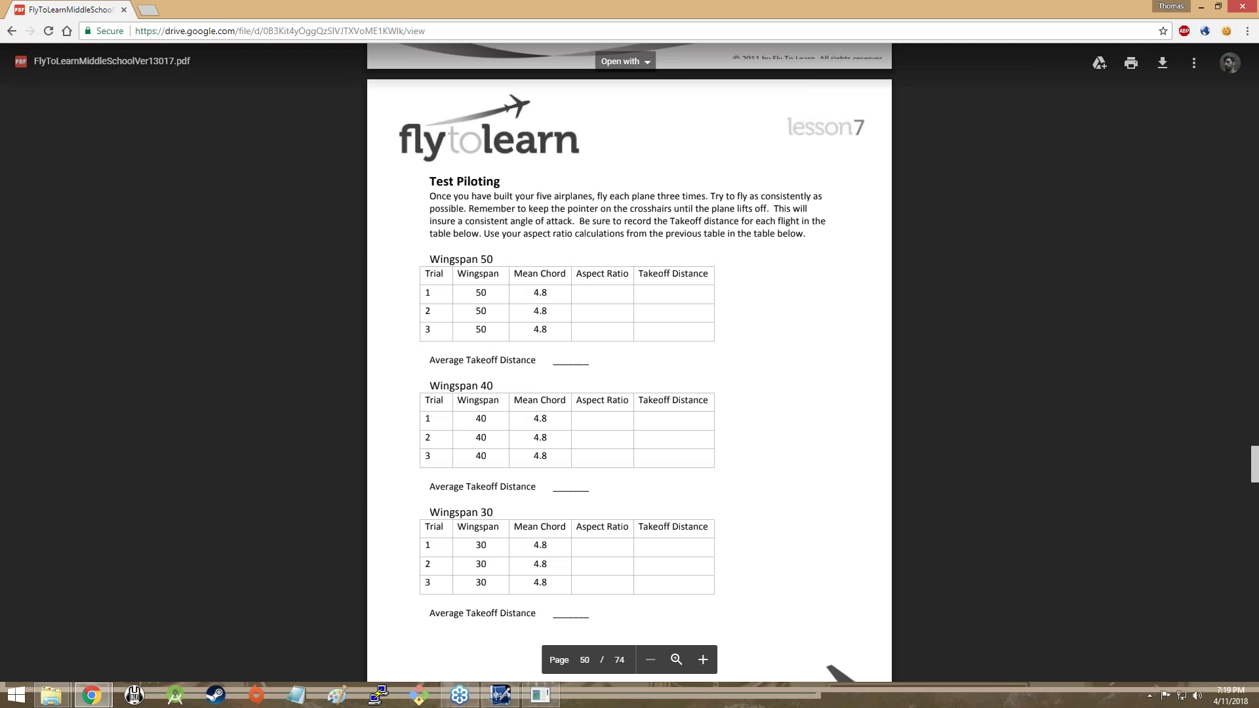
scroll(441, 198, "up", 10)
scroll(440, 198, "down", 3)
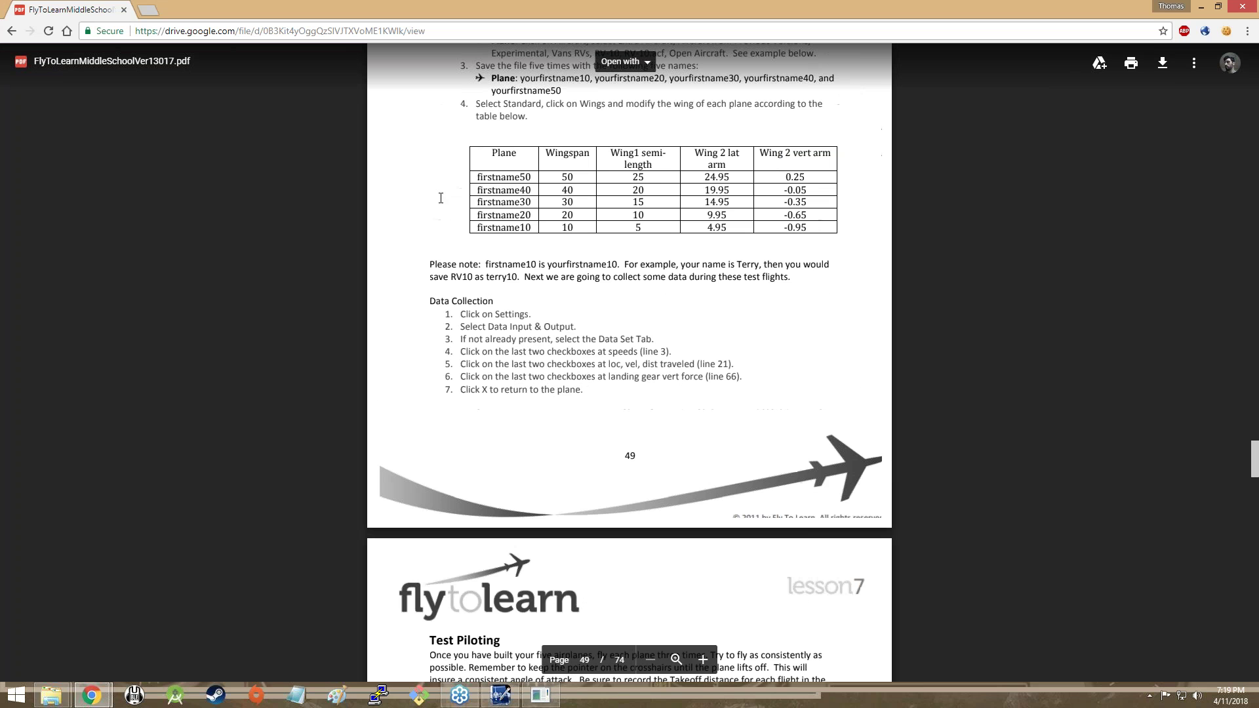
scroll(443, 195, "up", 3)
scroll(444, 195, "down", 2)
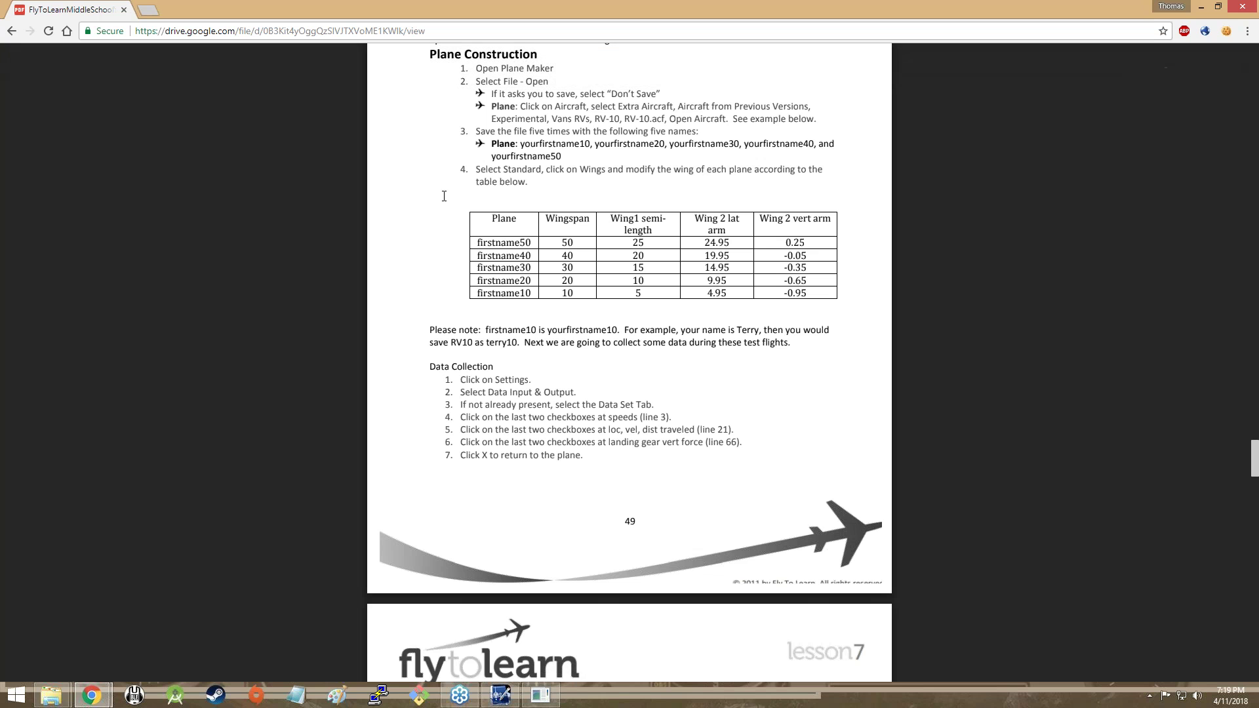
Switch to X-Plane and enable the graphical and cockpit display outputs for loc, vel, dist traveled (line 21).
key("alt+Tab")
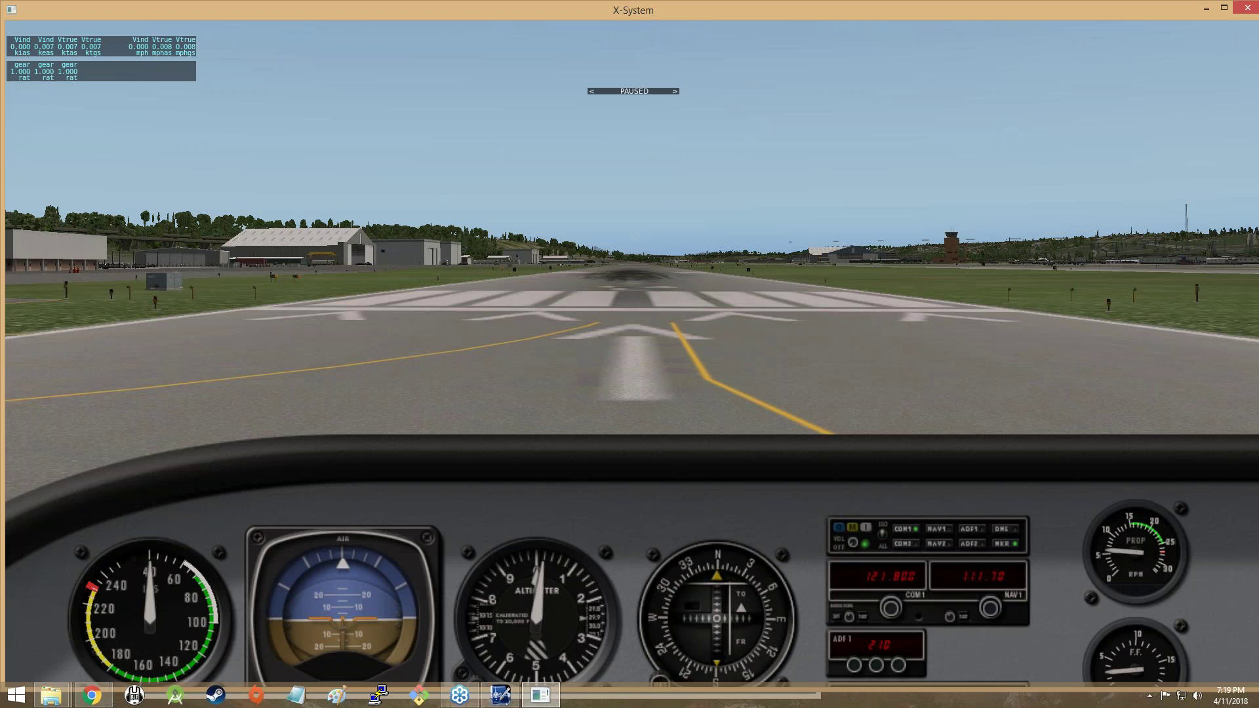
mouse_move(244, 22)
left_click(142, 26)
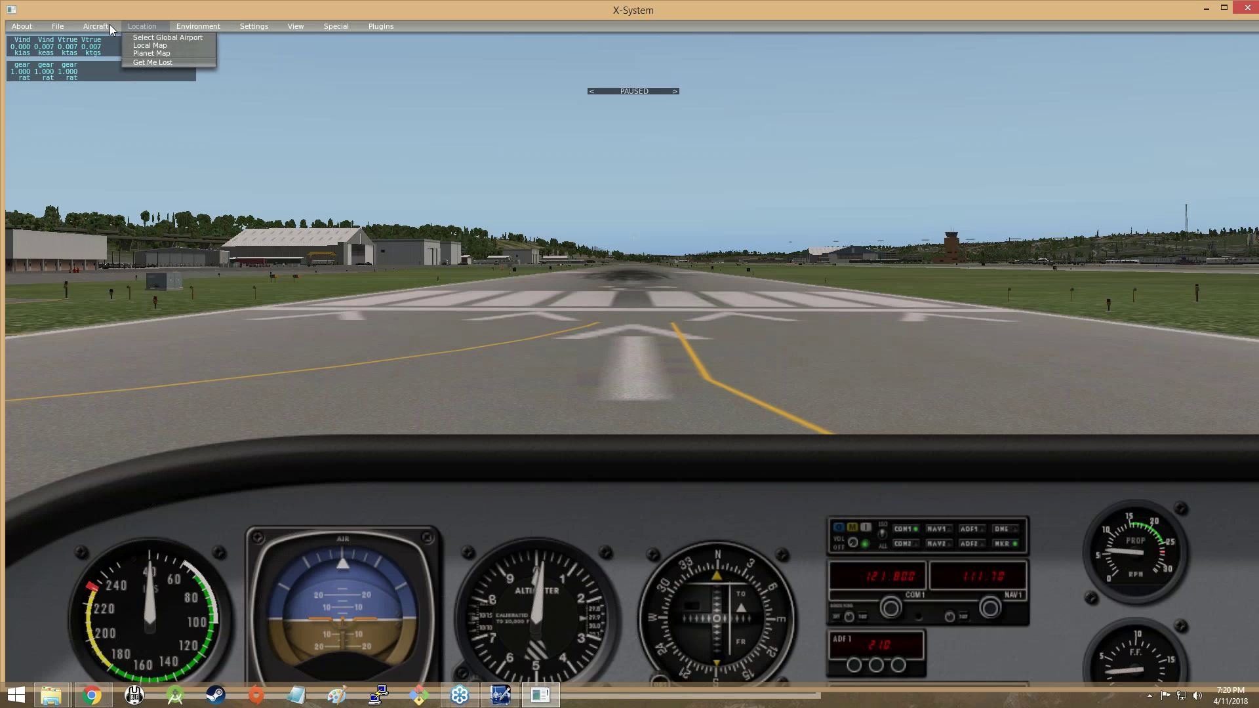
mouse_move(255, 29)
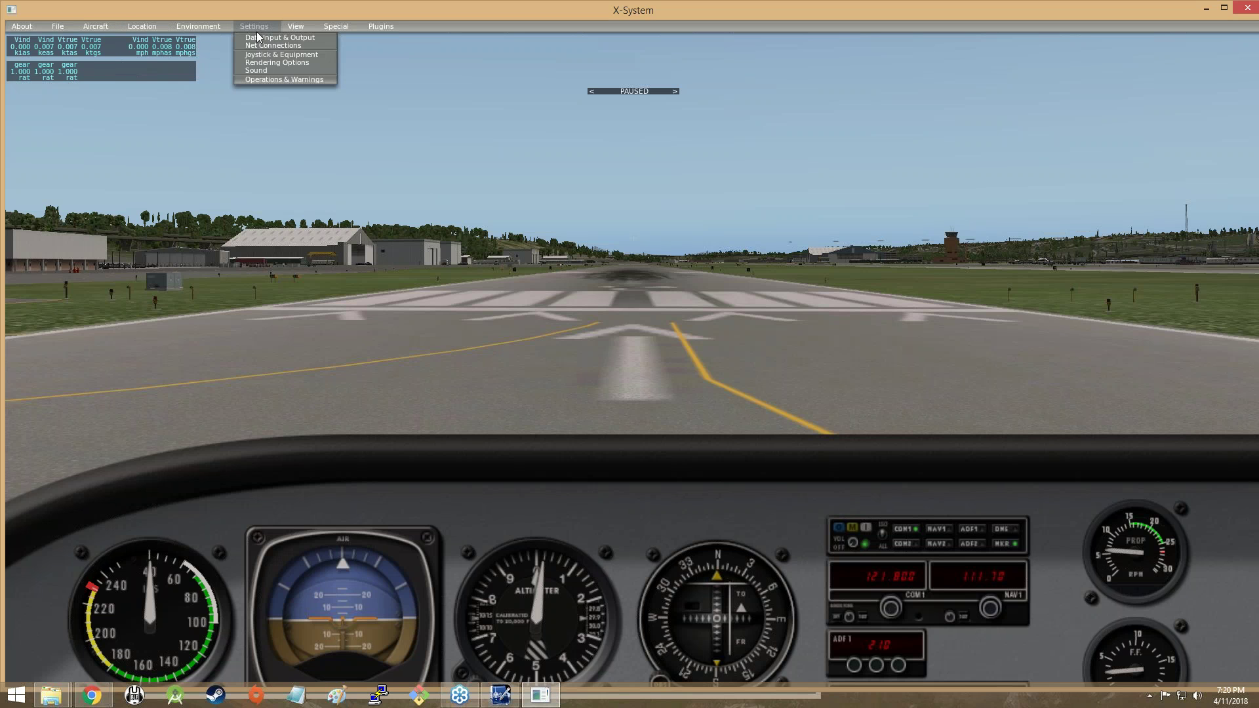
left_click(265, 36)
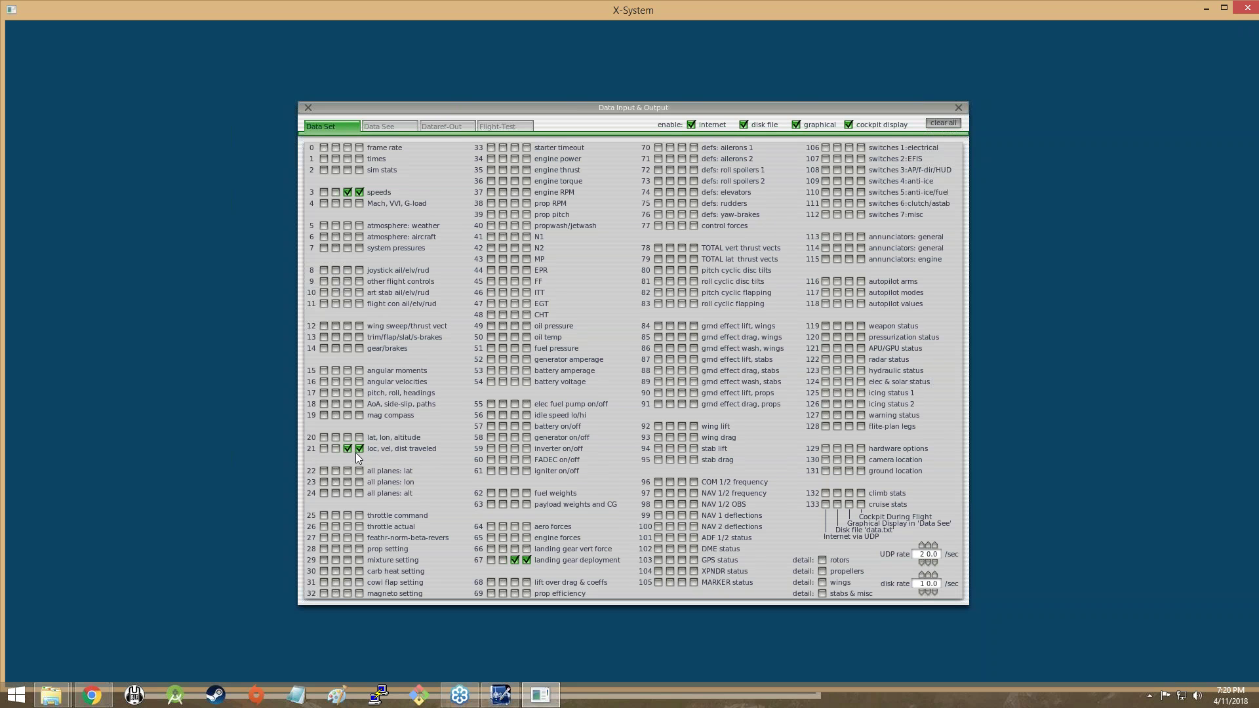
left_click(956, 108)
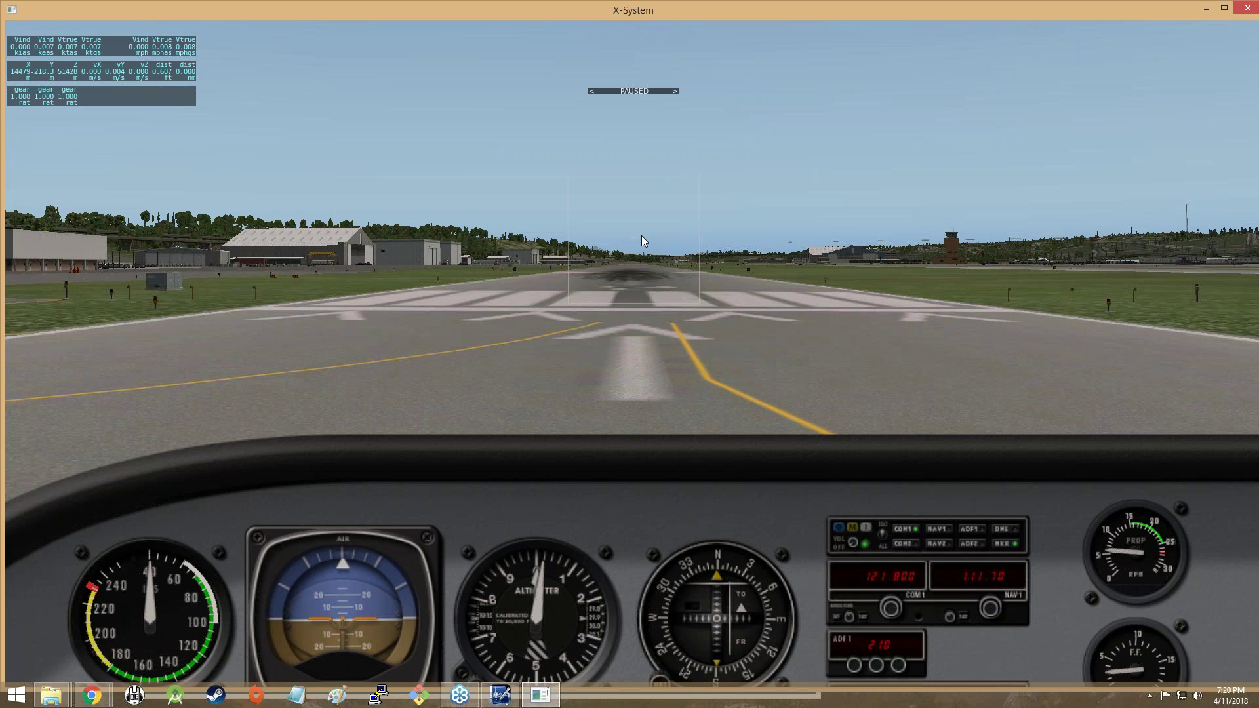
Push the throttle on the lower instrument panel fully in.
key("Down")
key("Down")
key("Down")
key("Down")
key("Down")
key("Down")
key("Down")
key("Down")
key("Down")
key("Down")
key("Down")
key("Down")
key("Down")
key("Down")
key("Down")
key("Down")
key("Down")
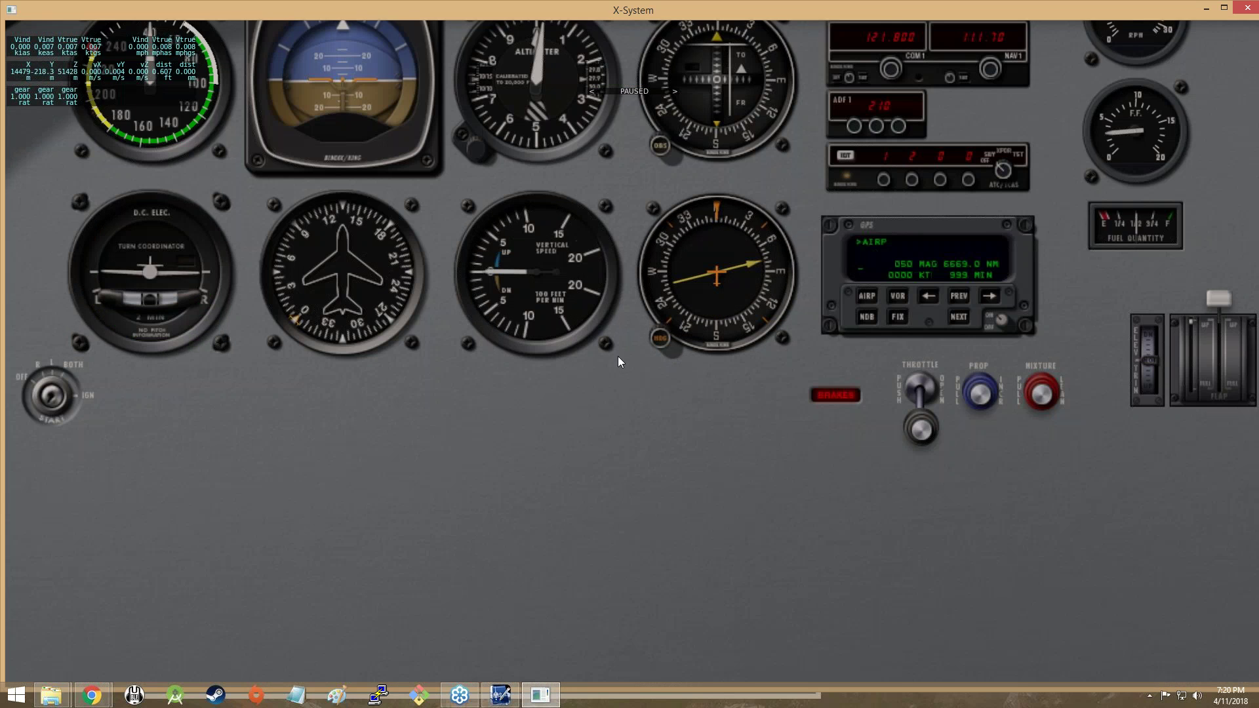
key("Down")
key("Up")
key("Up")
key("Up")
left_click_drag(921, 468, 914, 414)
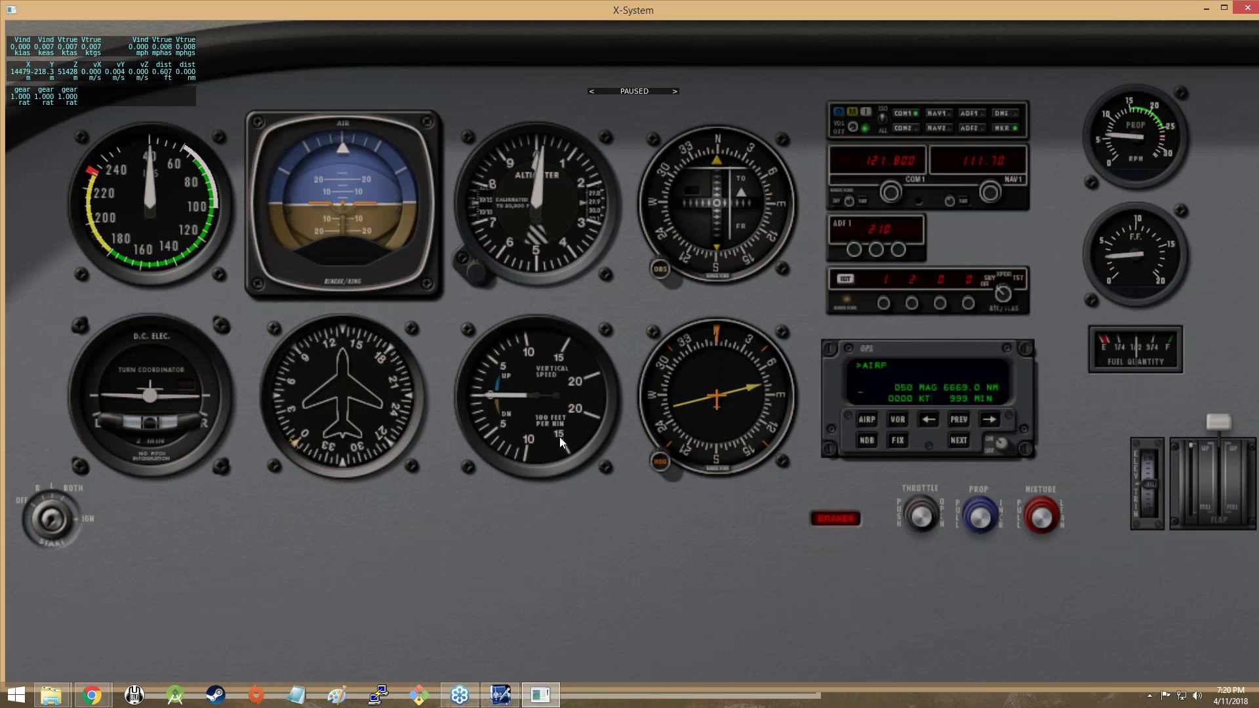
Acknowledge the demo-mode notice and fly the plane off the runway using the forward cockpit view.
key("Up")
key("Up")
key("Up")
key("Up")
key("Up")
key("Up")
key("Up")
key("Up")
key("Up")
key("Up")
key("Up")
key("Up")
key("Up")
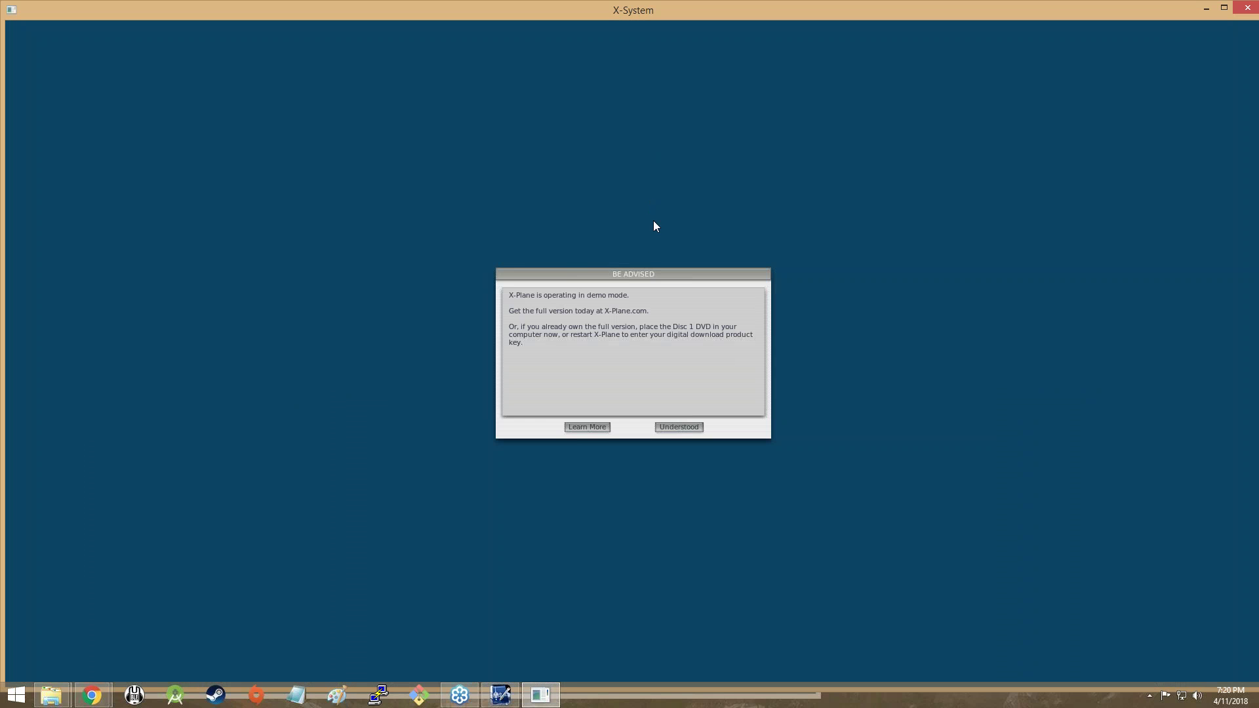
left_click(663, 427)
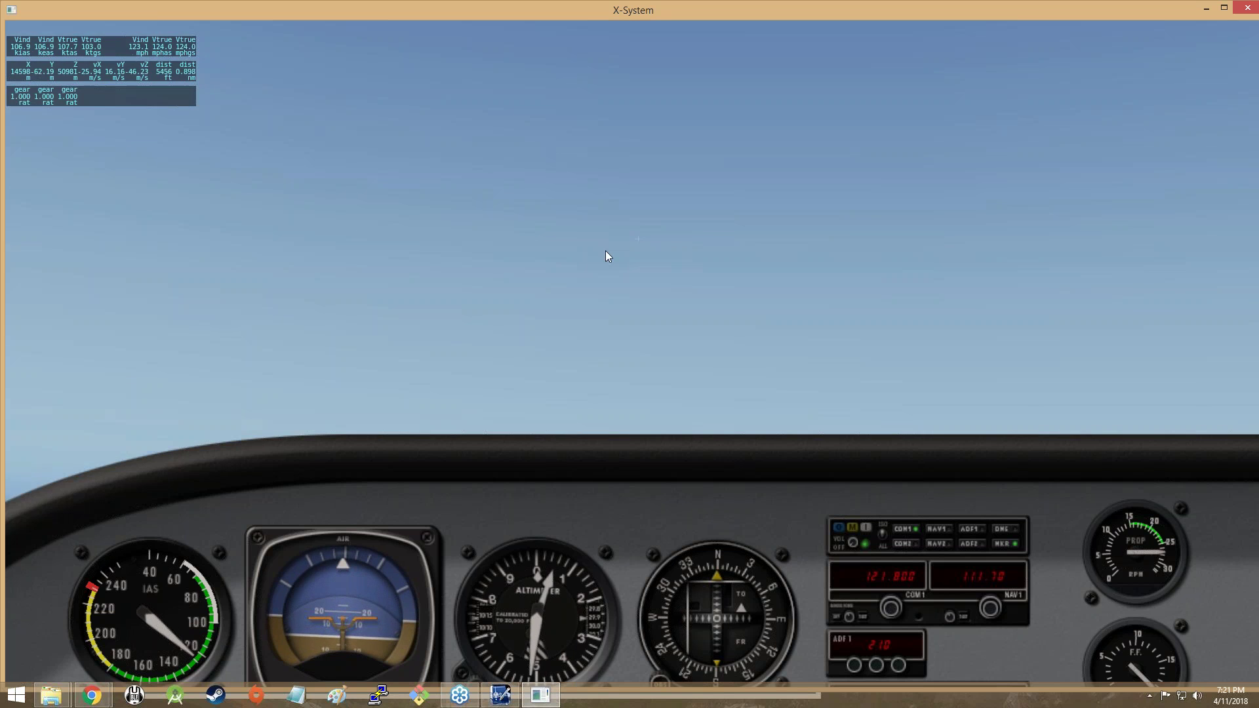
Lower the plane's nose to bring the ground into view and pause the flight, dismissing the desktop notification.
left_click_drag(606, 252, 576, 195)
key("Return")
key("p")
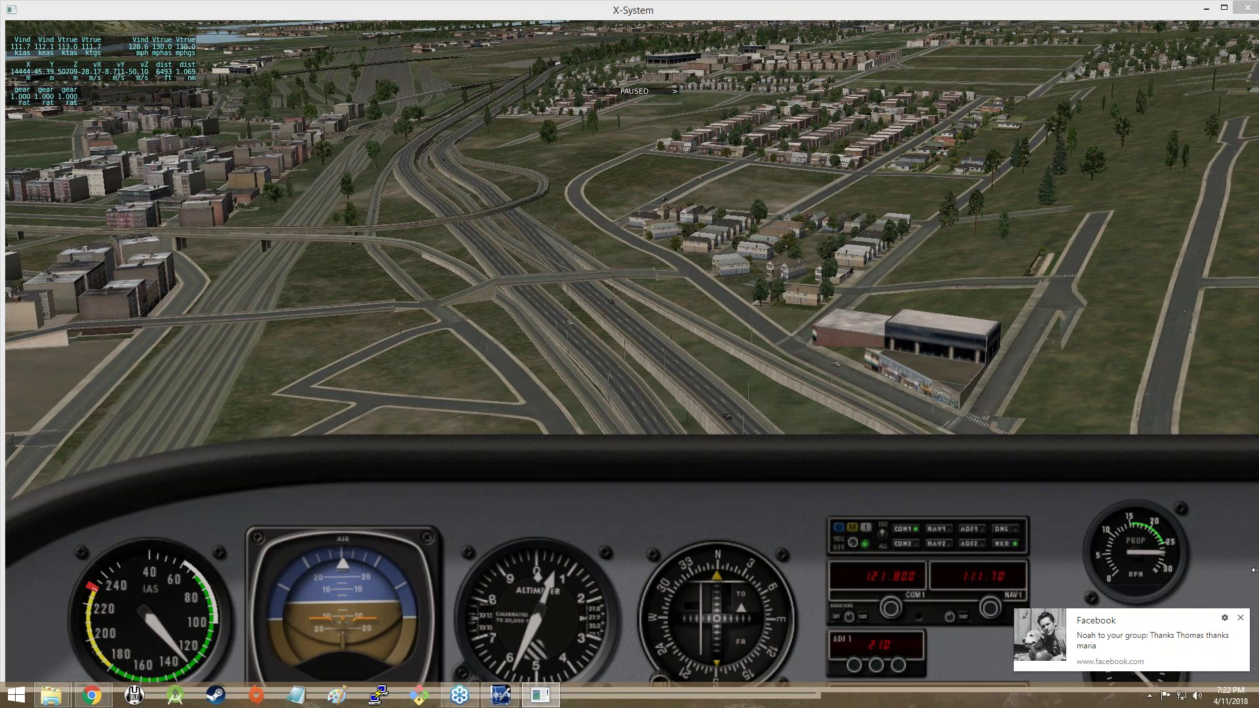
left_click(1241, 618)
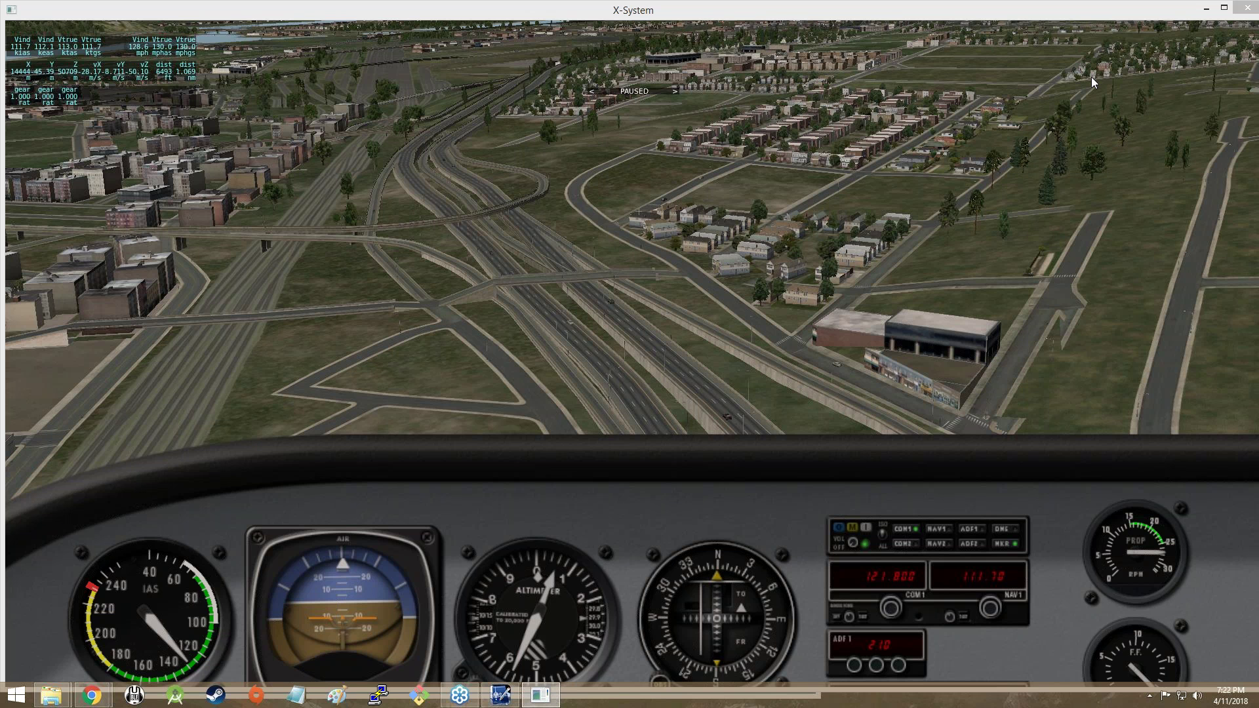
Switch to Plane Maker, discard the unsaved wing changes, and open RV-10.acf from the Vans RVs RV-10 folder.
key("alt+Tab")
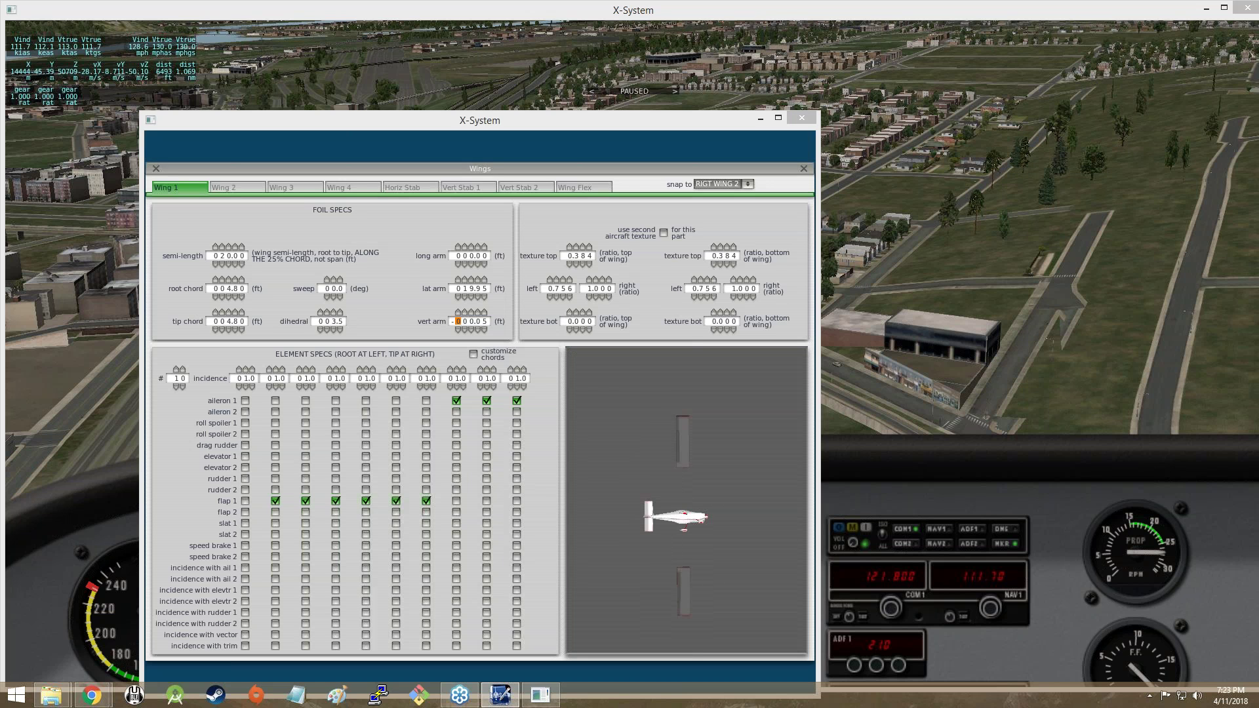
left_click(803, 168)
left_click(197, 136)
left_click(205, 156)
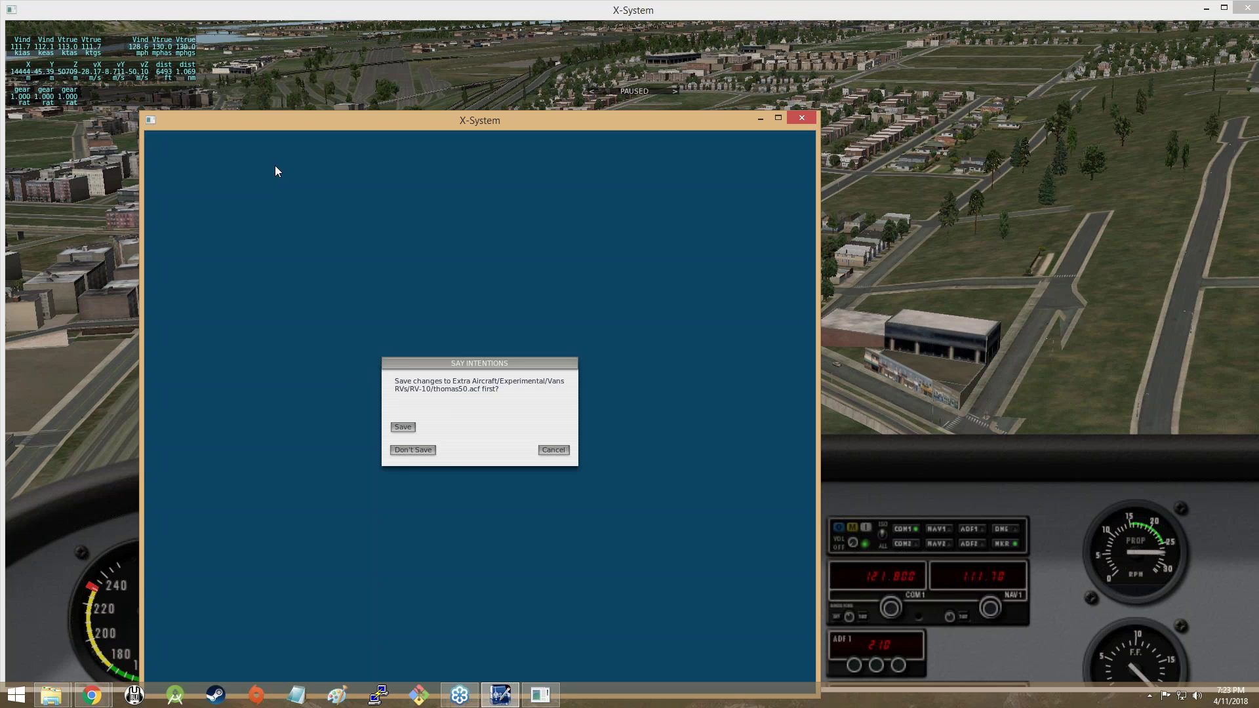
left_click(407, 449)
left_click(407, 452)
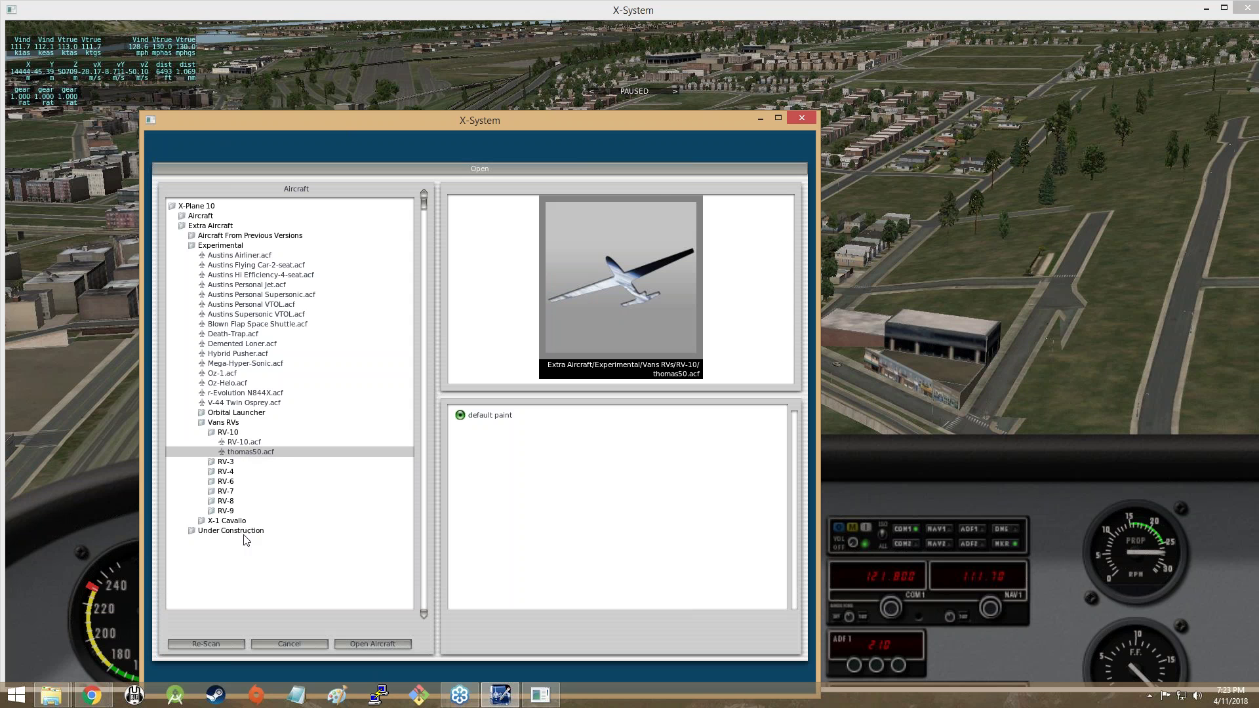
left_click(295, 442)
left_click(360, 642)
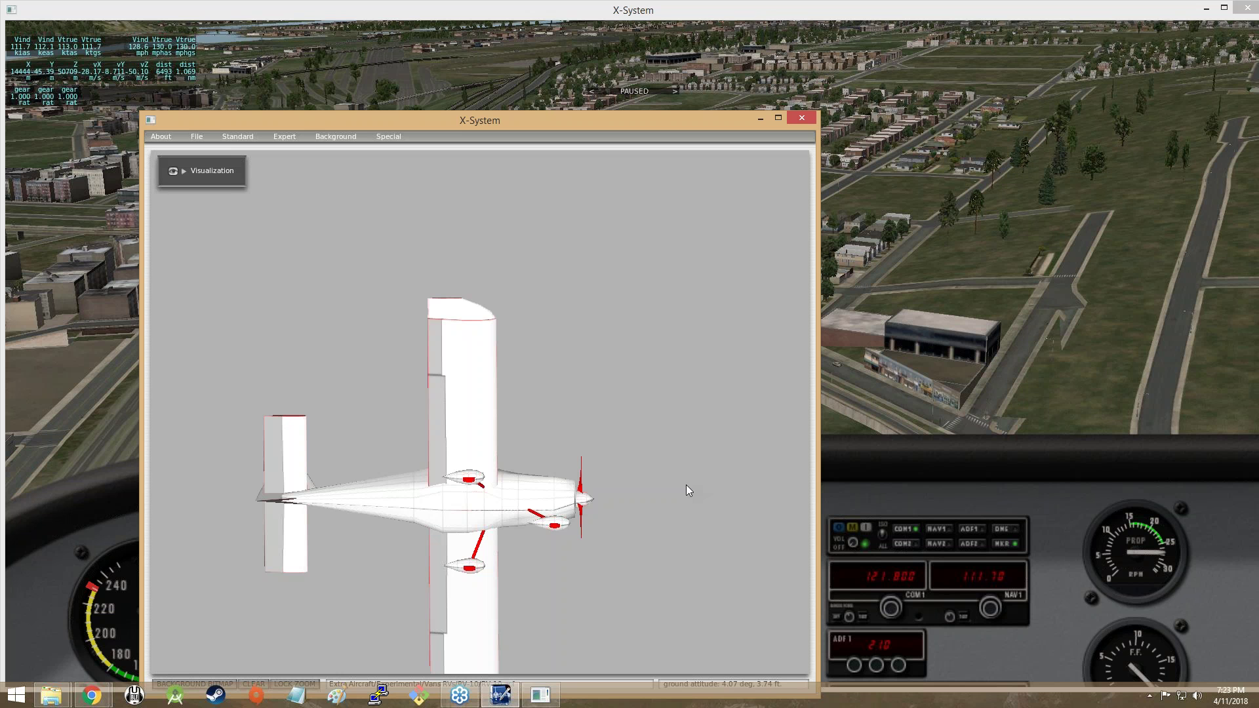
Set the semi-length of Wing 1 to 20 ft in the RV-10's foil specs.
mouse_move(480, 413)
left_mouse_down()
mouse_move(485, 425)
mouse_move(472, 413)
left_mouse_up()
left_click(262, 135)
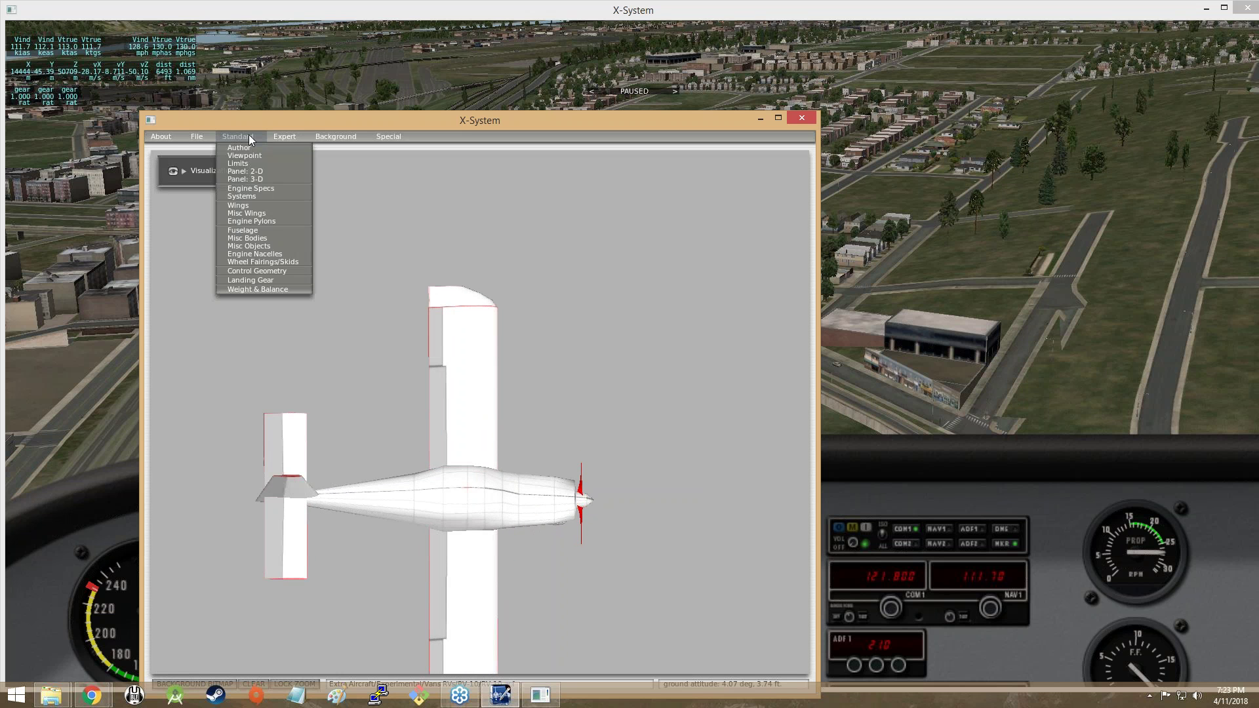
left_click(284, 205)
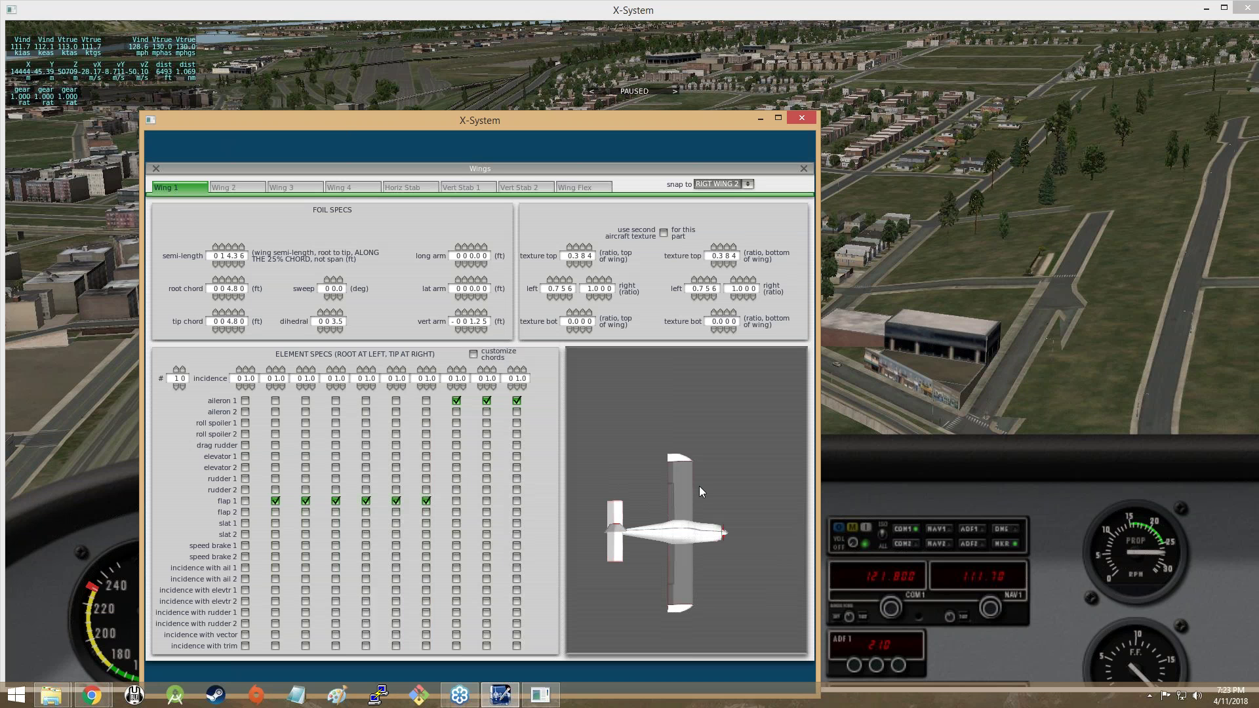
left_click(232, 188)
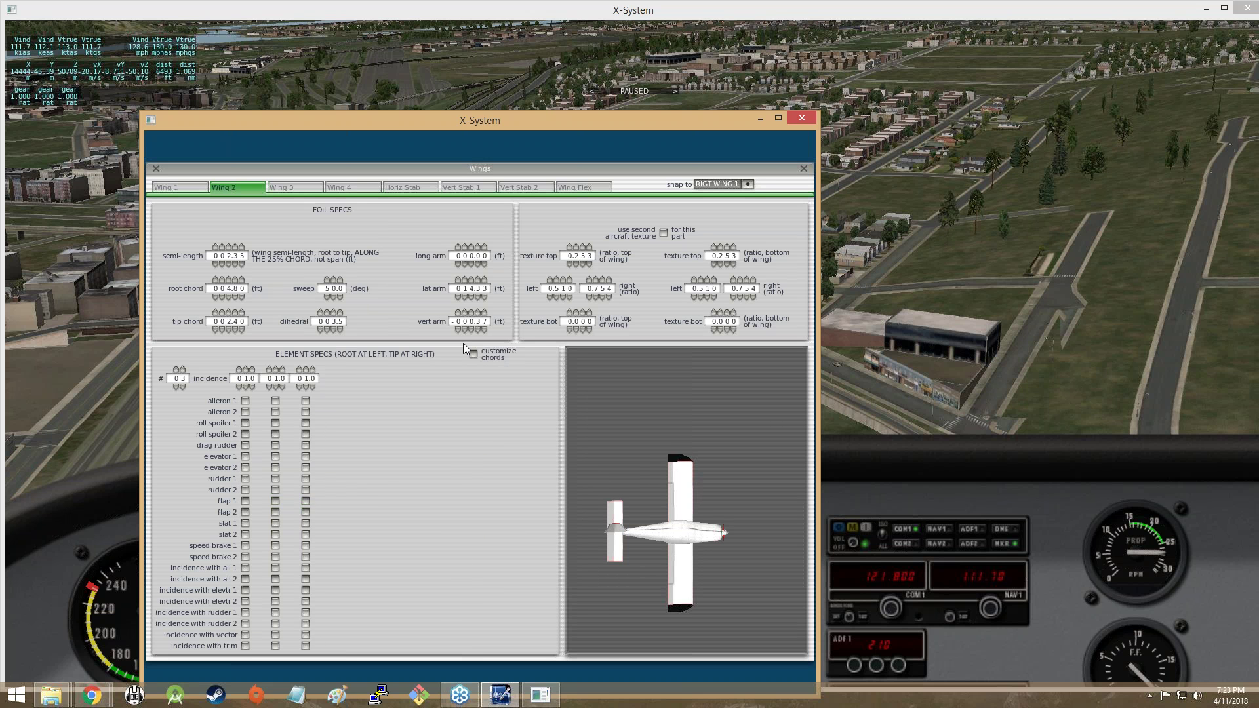
left_click(180, 187)
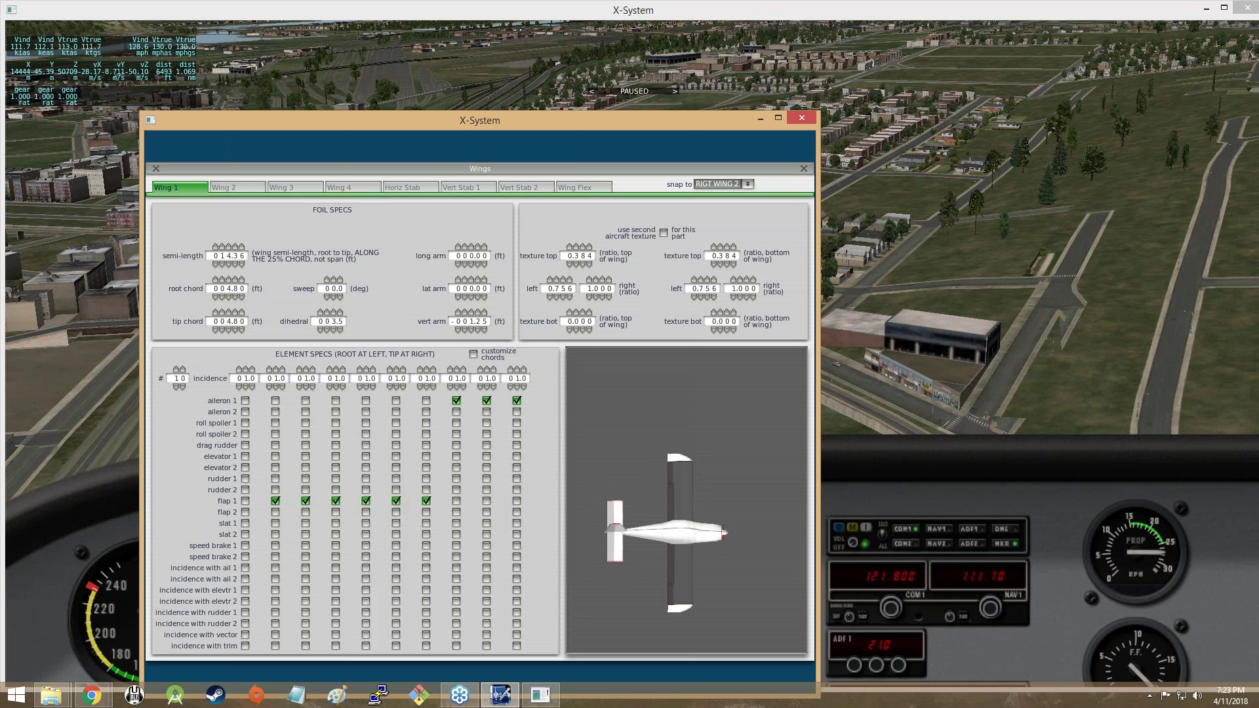
left_click(216, 256)
type("20")
key("Return")
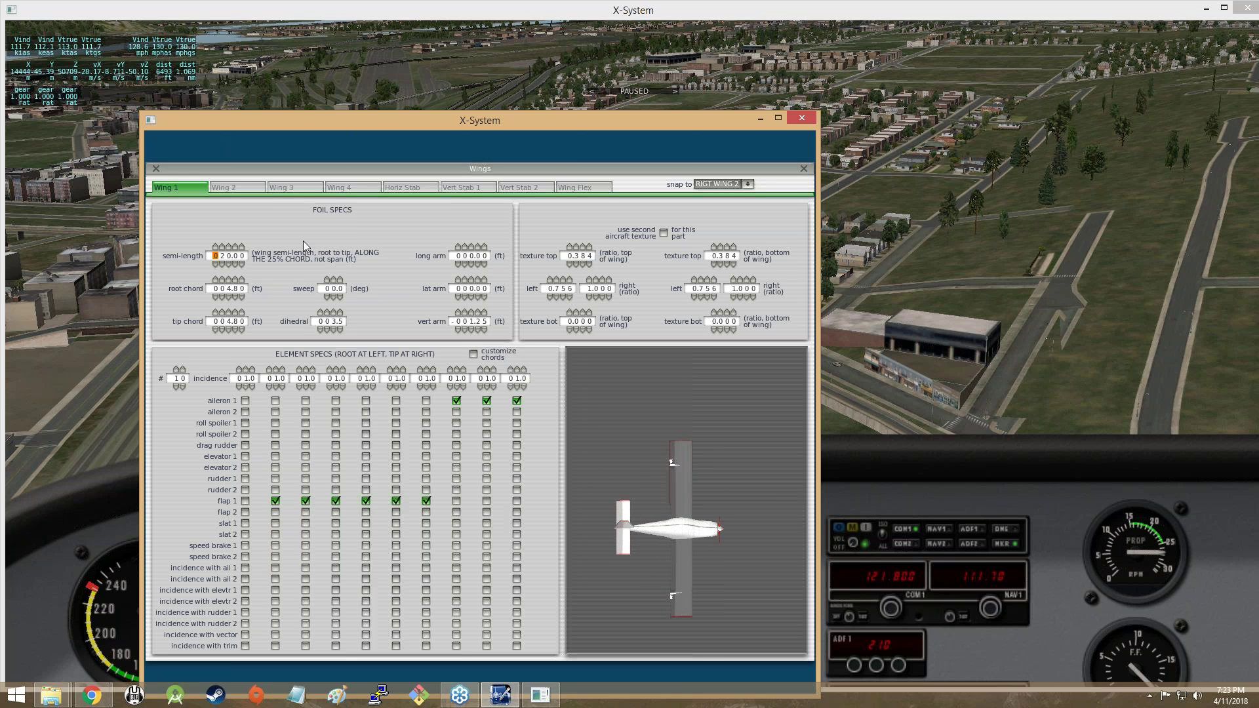
Set Wing 2's lateral arm to 19.95 ft and vertical arm to -0.05 ft, following the lesson's 40 ft wingspan row.
left_click(238, 186)
key("alt+Tab")
key("alt+Tab")
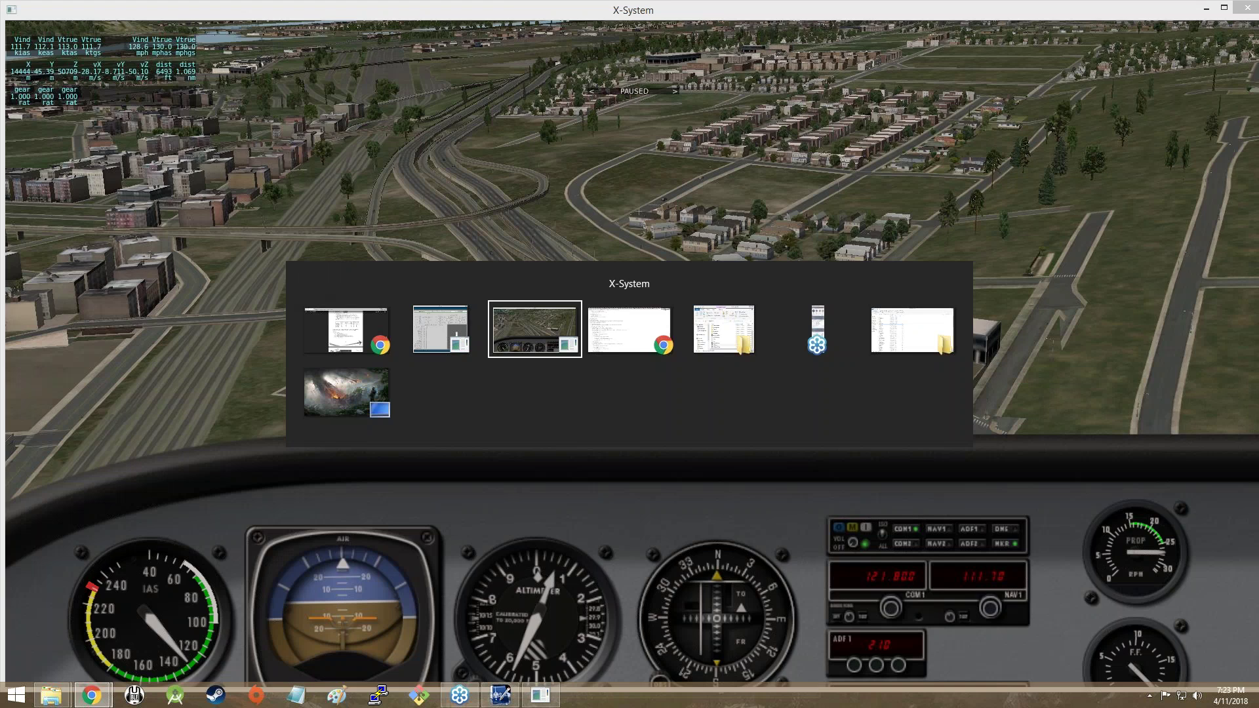
key("alt+shift+Tab")
left_click_drag(512, 121, 448, 398)
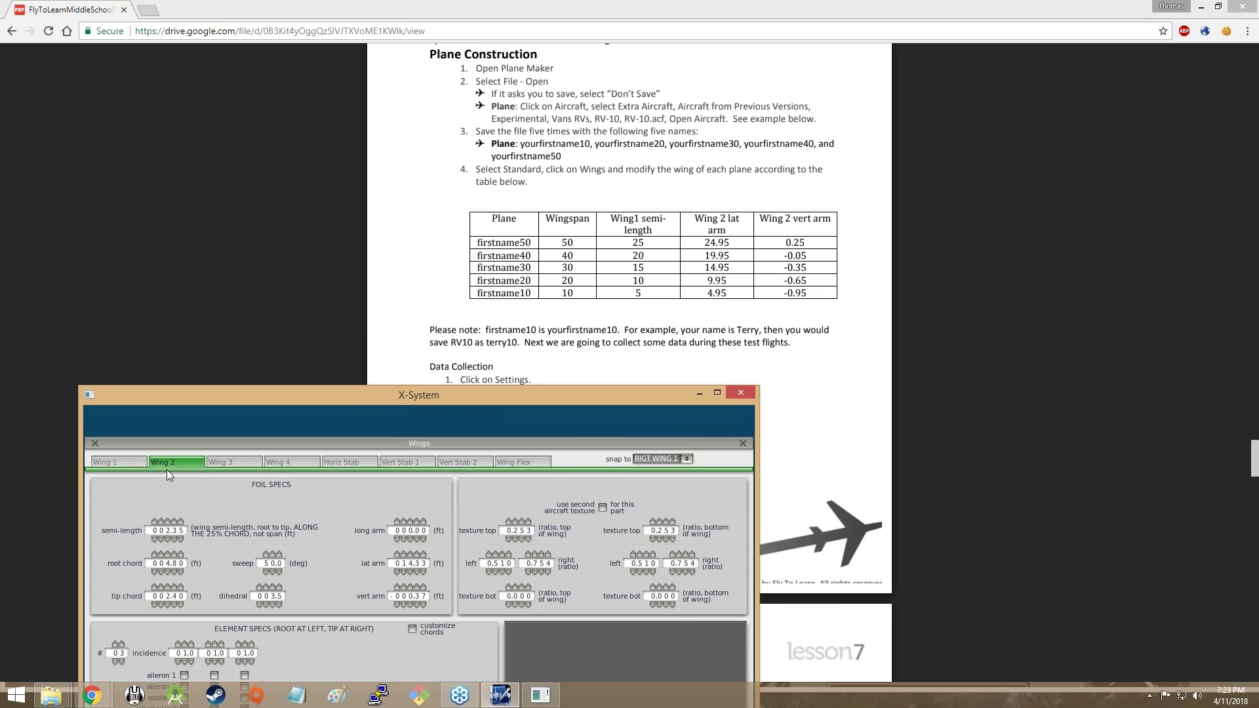
left_click(402, 556)
type("9")
type("5")
type("0")
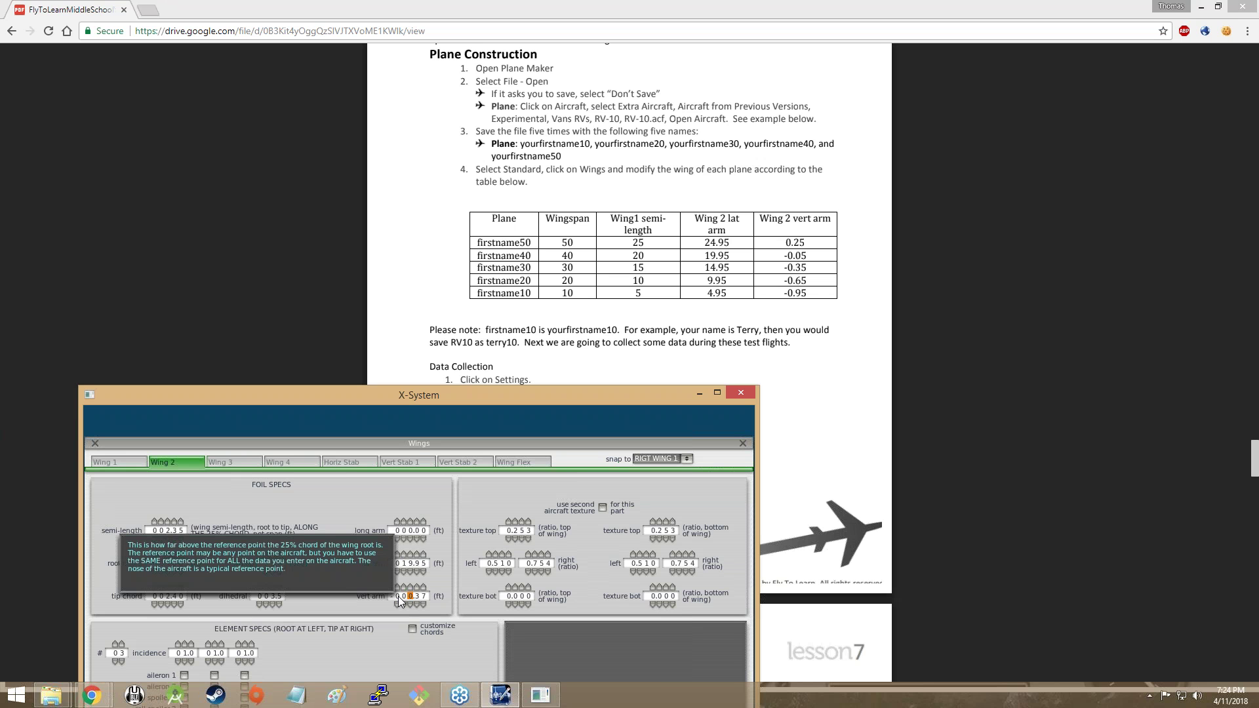
type("05")
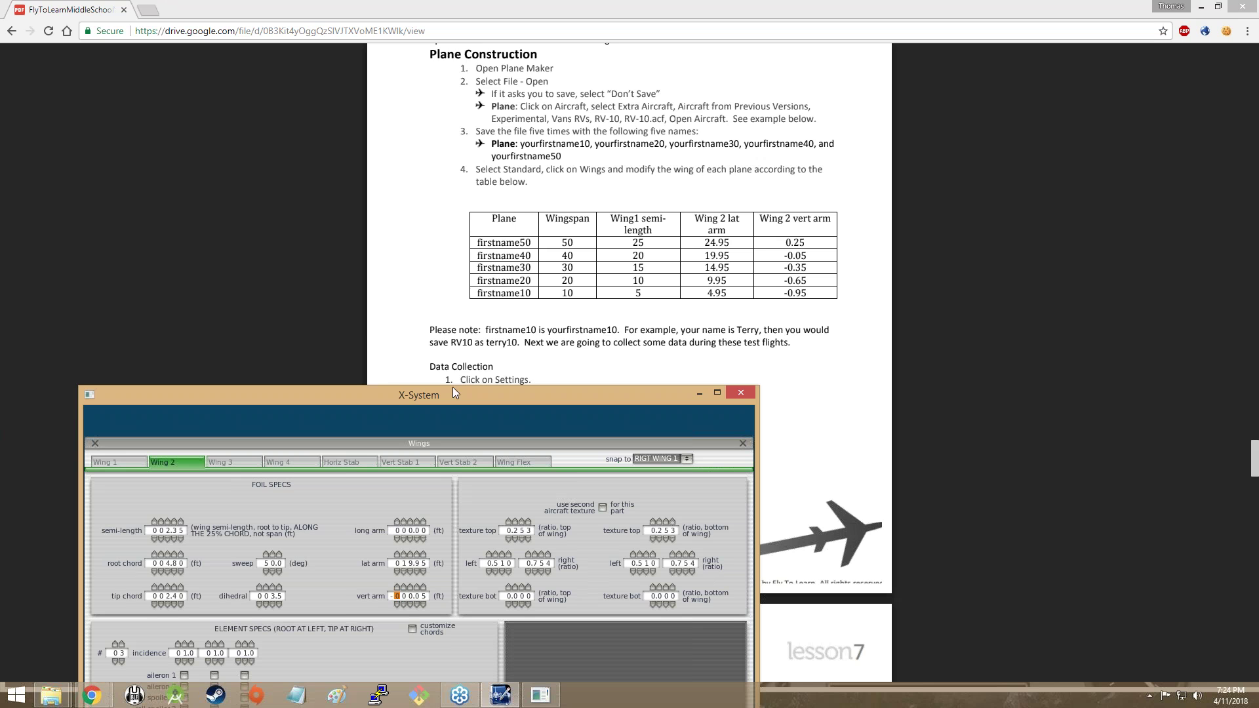
Review the full Wing 2 settings and plane preview alongside the Plane Construction table on page 49 of the lesson.
left_click_drag(440, 393, 428, 50)
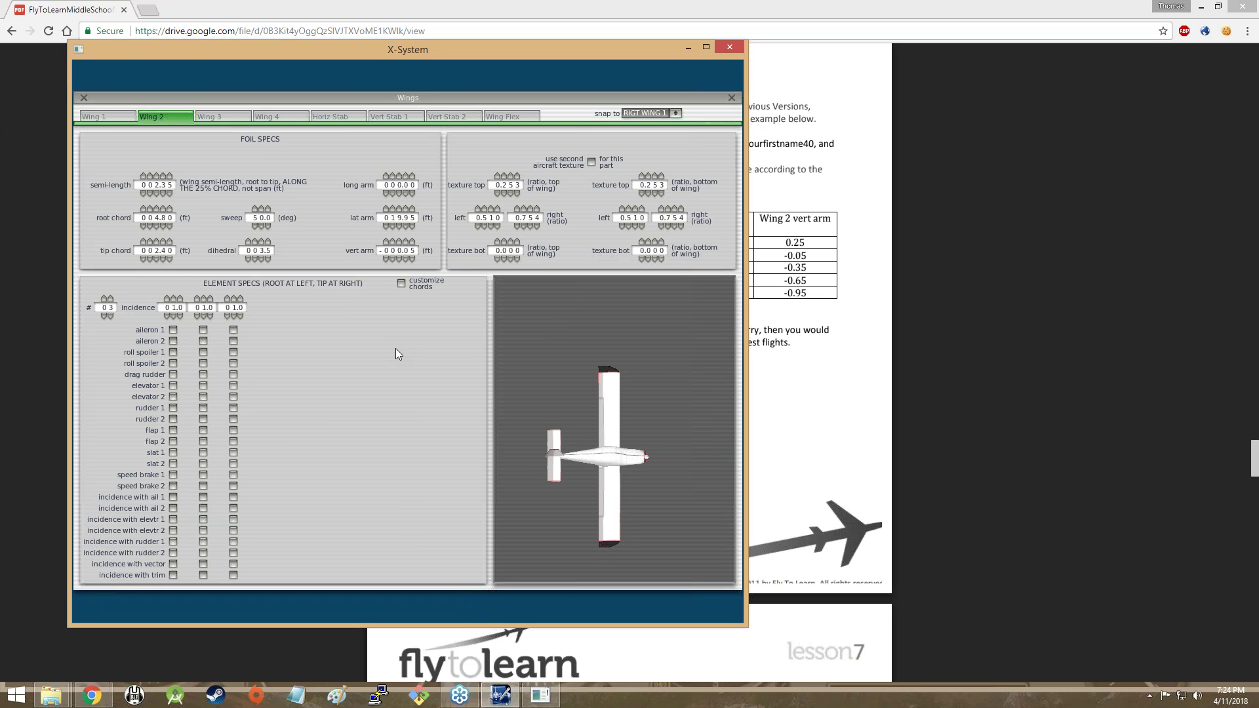
left_click(1229, 288)
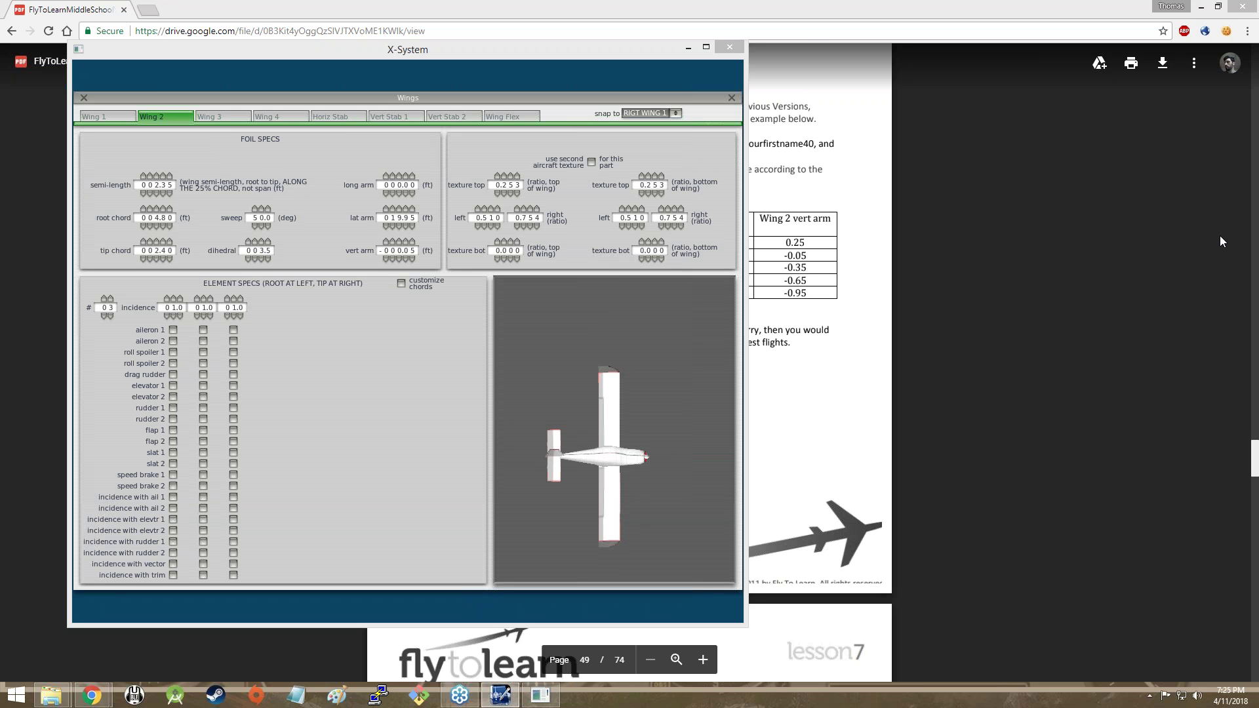
key("alt+Tab")
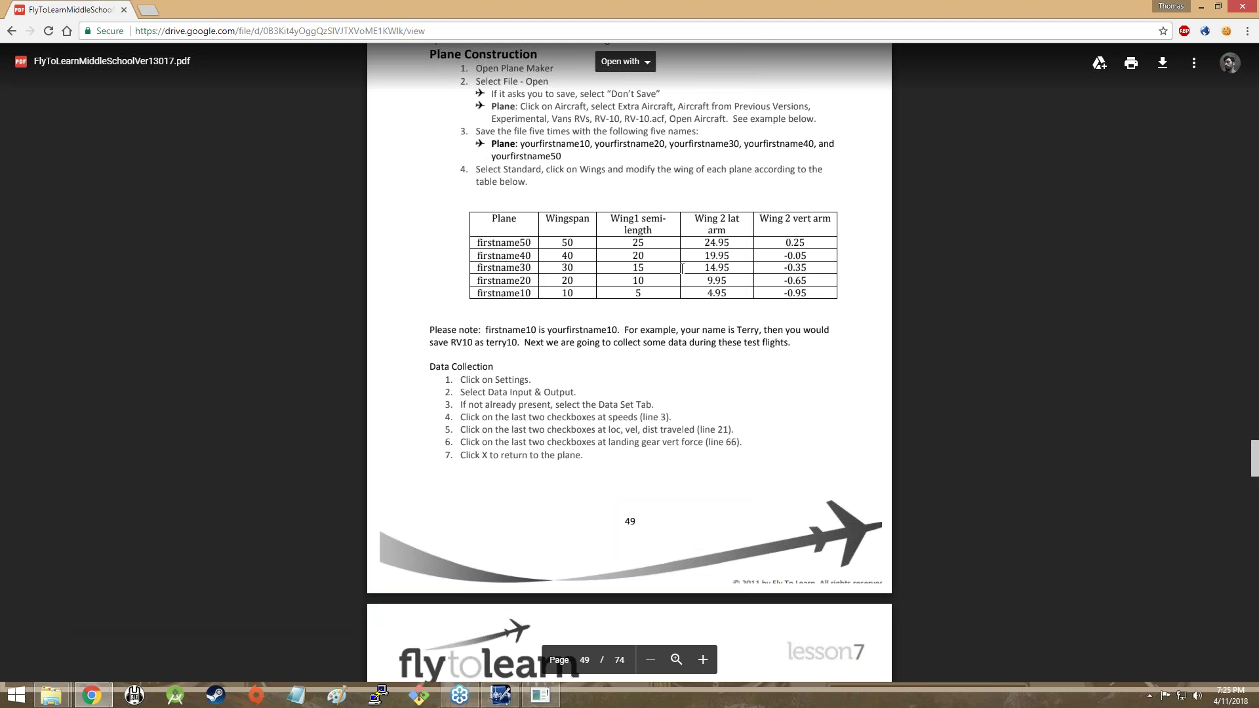
key("alt+Tab")
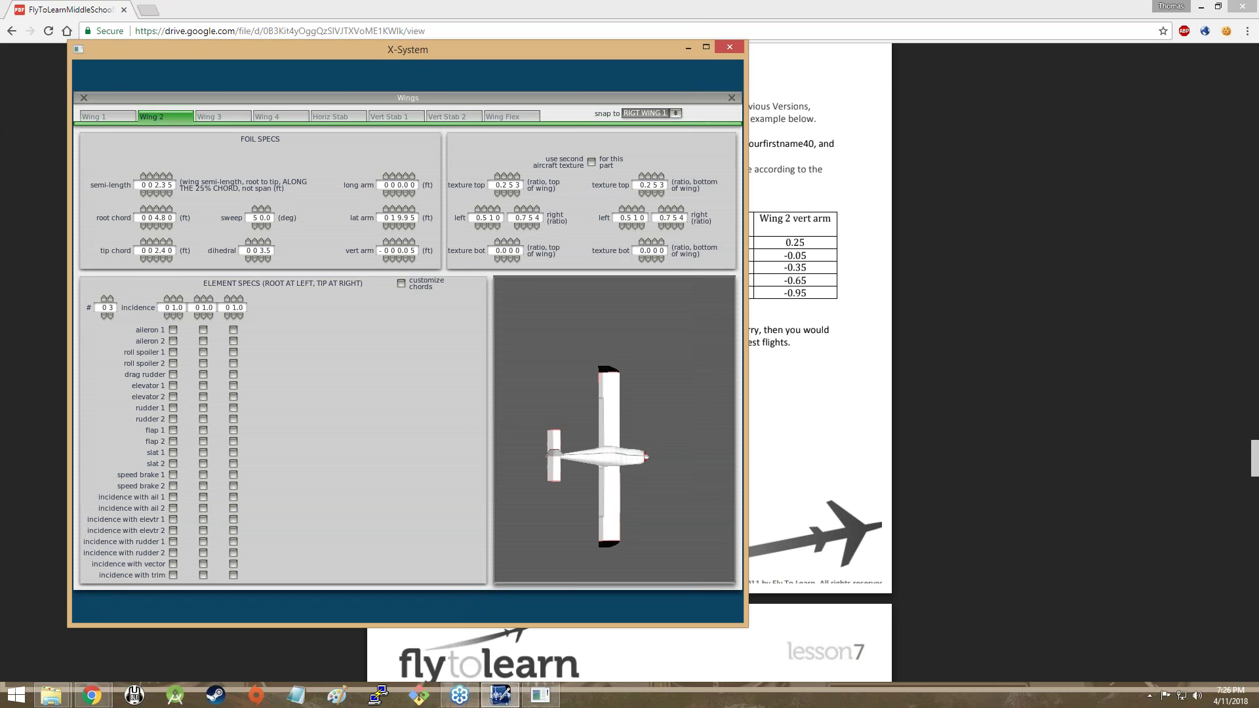
left_click(1067, 90)
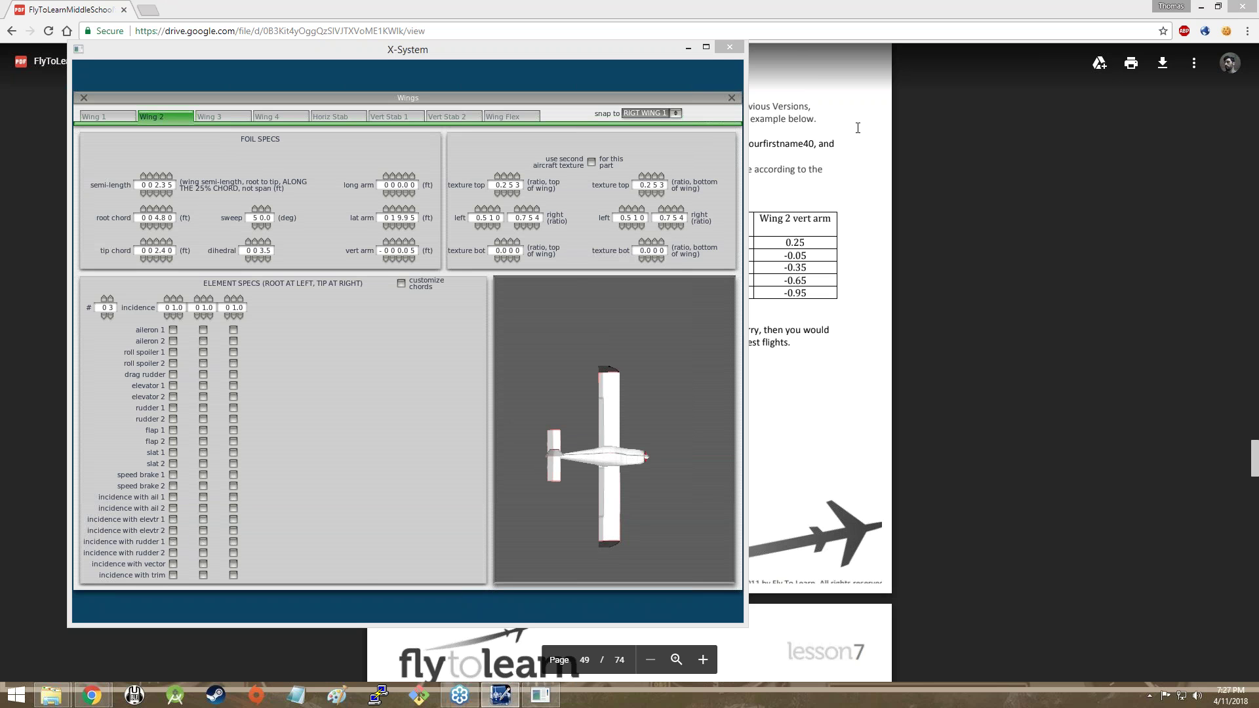
left_click(889, 389)
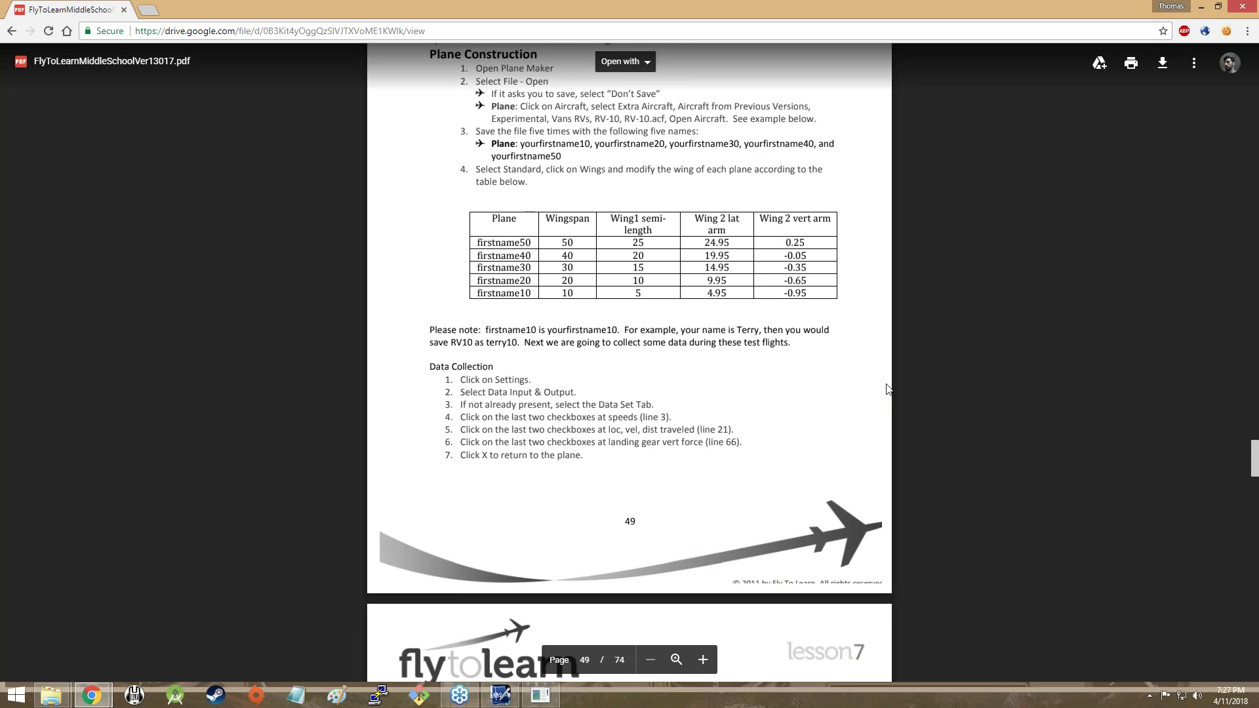